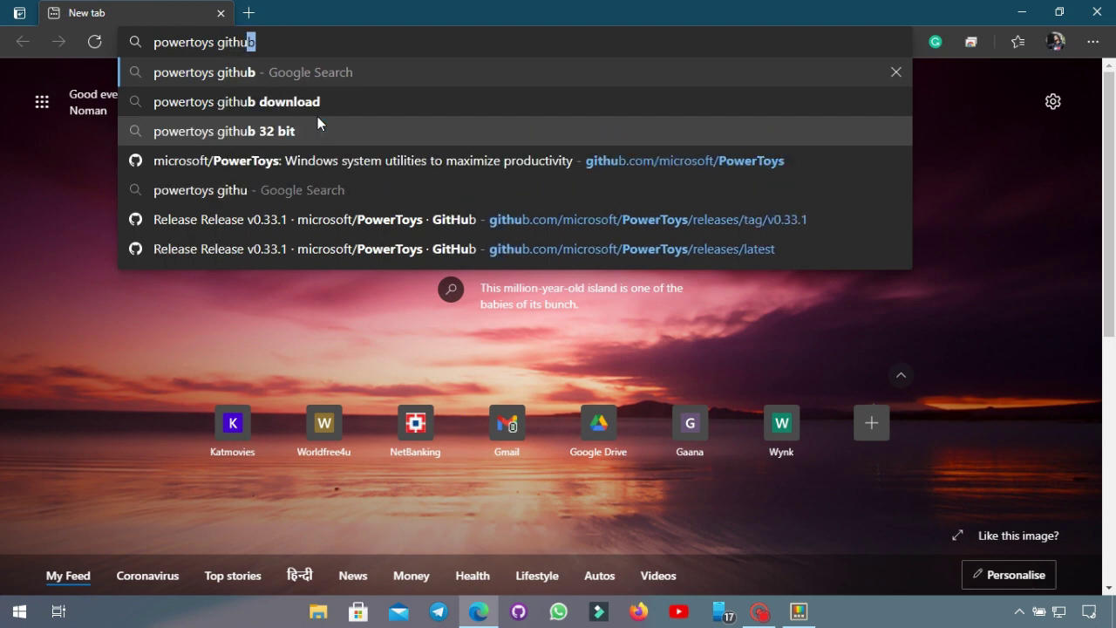
- Search the web for "powertoys github", open the microsoft/PowerToys repository and go to its full list of releases
{"action": "key", "text": "Return"}
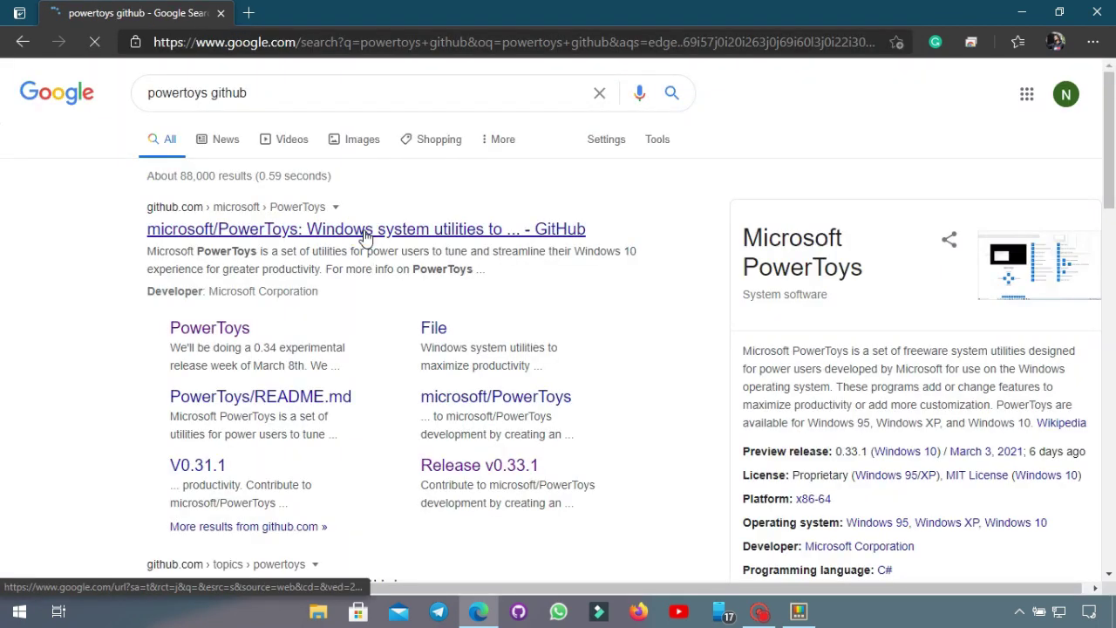
{"action": "left_click", "coordinate": [364, 229]}
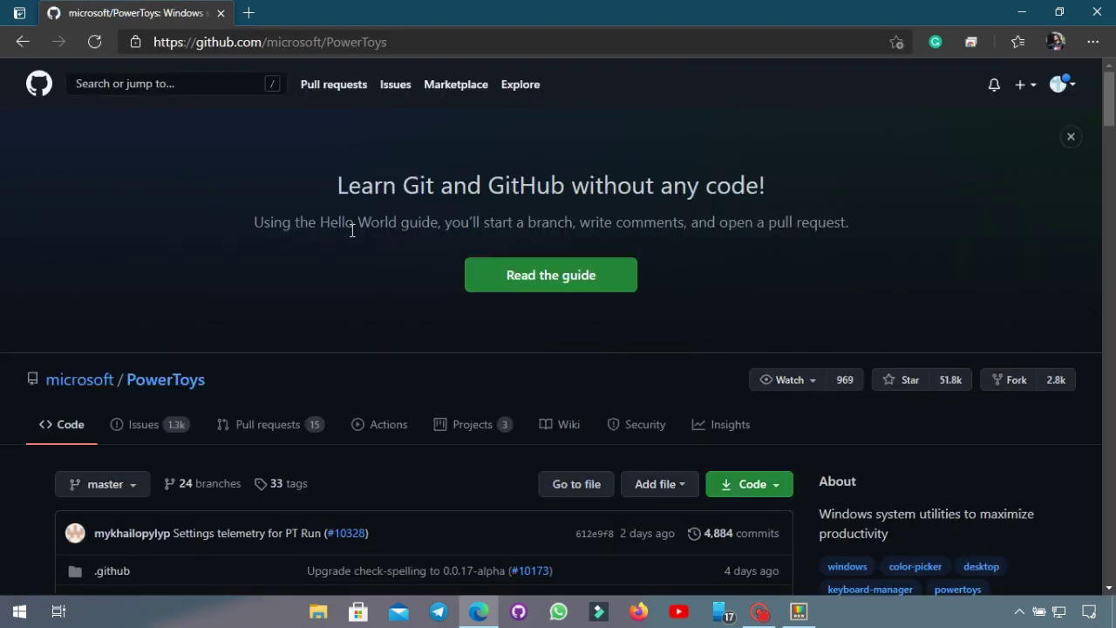
{"action": "scroll", "coordinate": [950, 428], "scroll_direction": "down", "scroll_amount": 5}
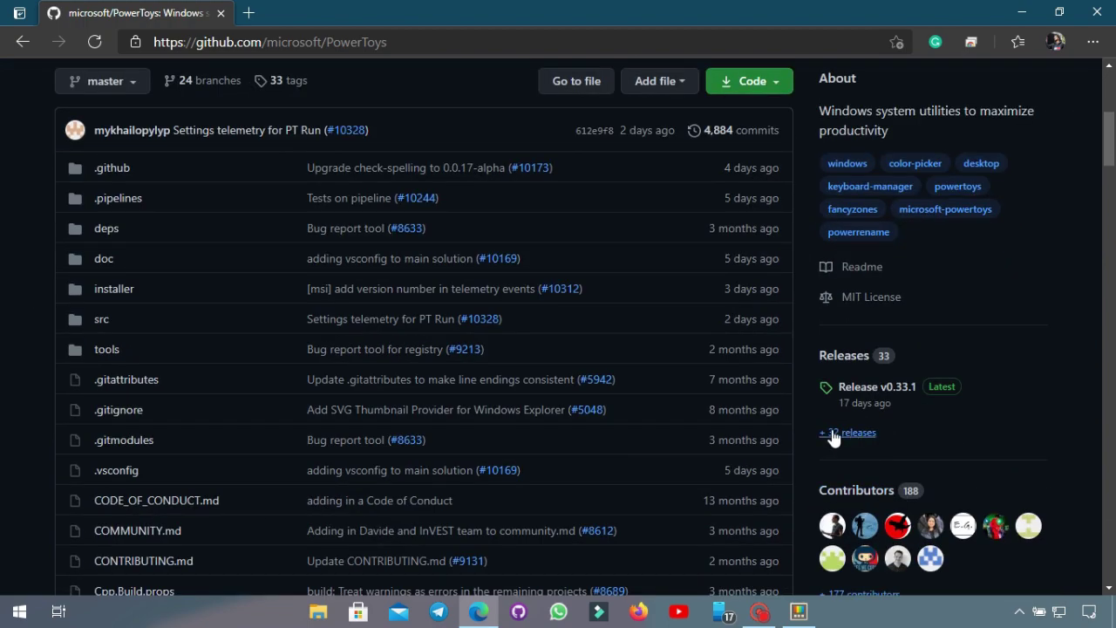
{"action": "left_click", "coordinate": [830, 433]}
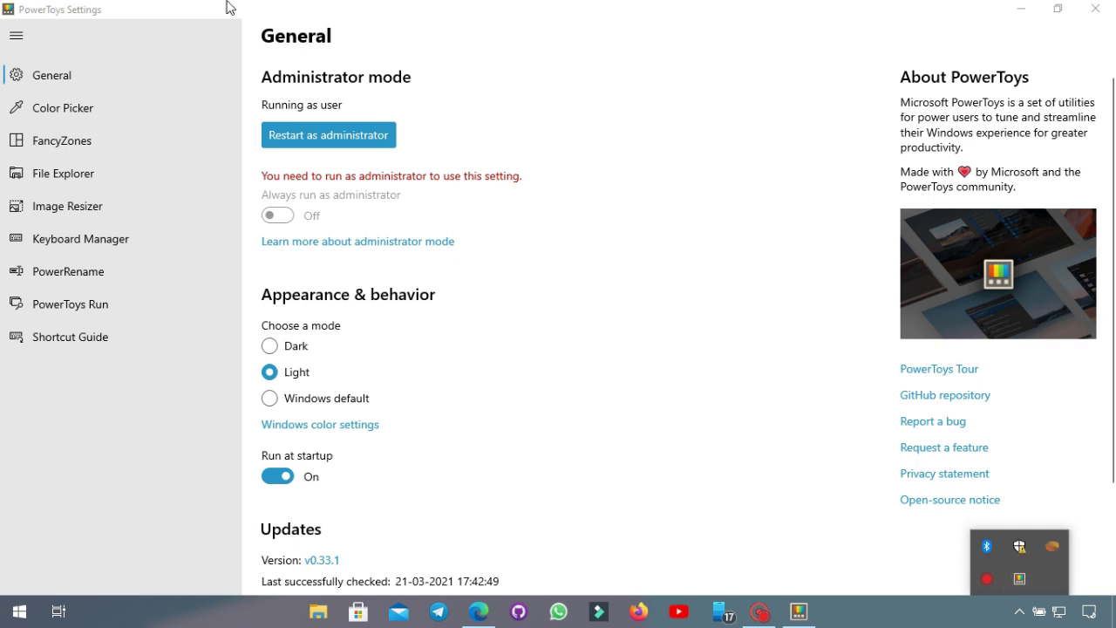
- Switch to PowerToys Settings and enable FancyZones on its settings page
{"action": "left_click", "coordinate": [686, 275]}
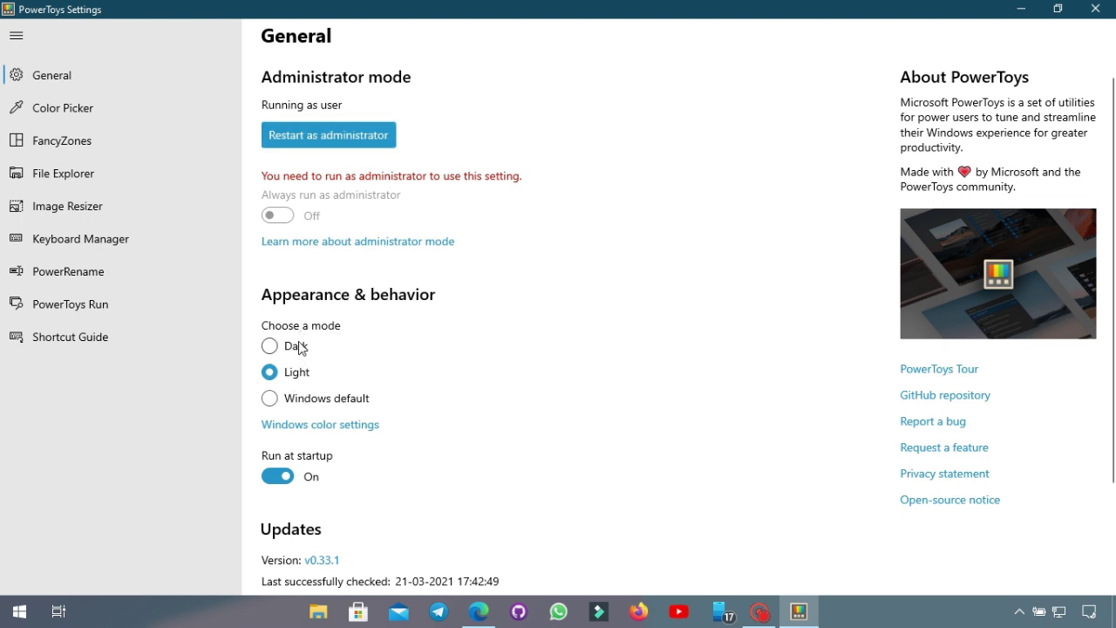
{"action": "left_click", "coordinate": [277, 476]}
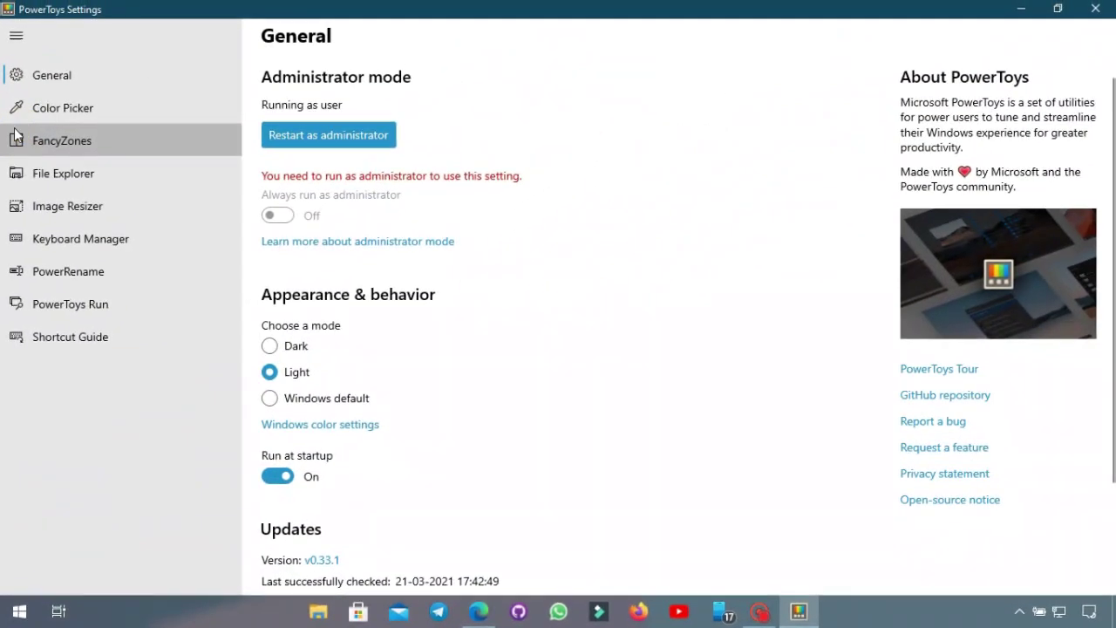
{"action": "left_click", "coordinate": [62, 141]}
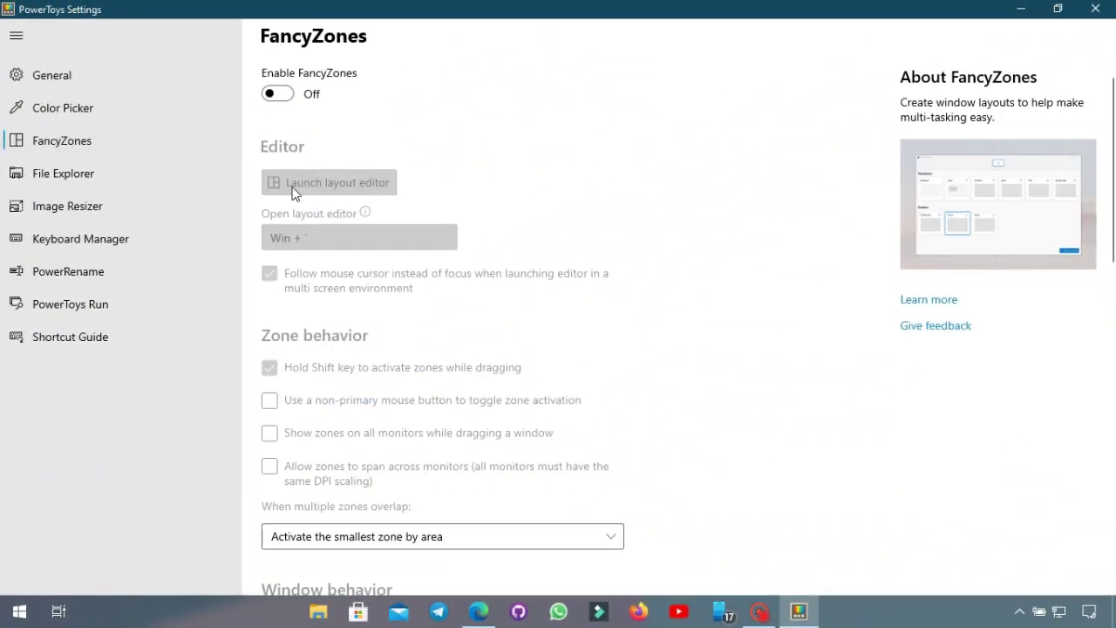
{"action": "left_click", "coordinate": [278, 93]}
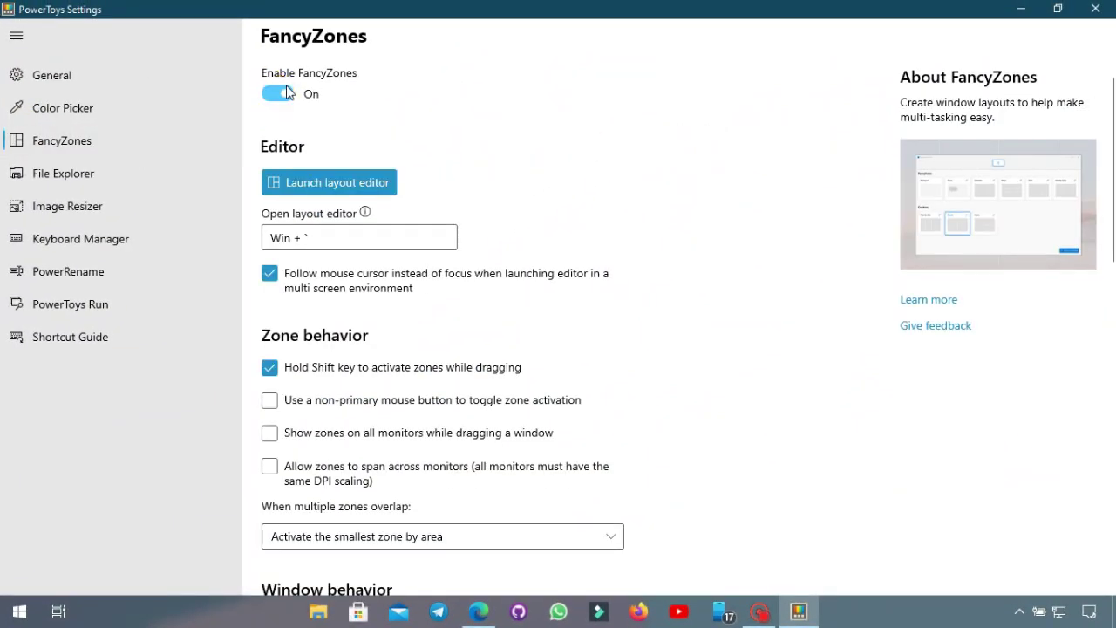
- Snap PowerToys Settings and the Edge releases page side by side with Windows Snap, and release the settings window from its half
{"action": "left_click", "coordinate": [1059, 8]}
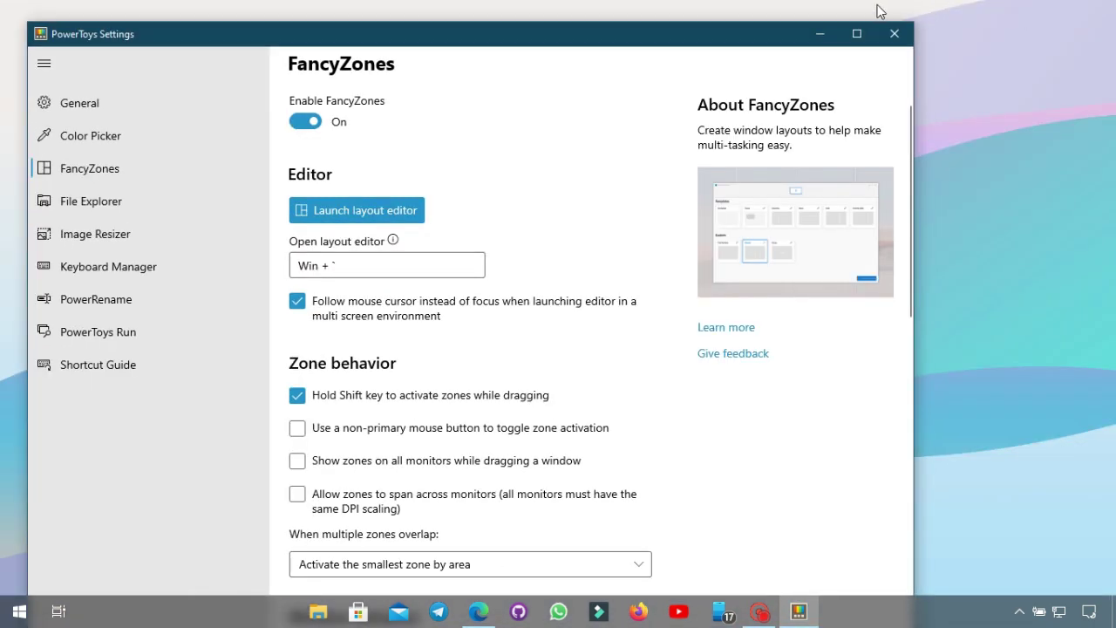
{"action": "left_click_drag", "start_coordinate": [708, 44], "coordinate": [12, 448]}
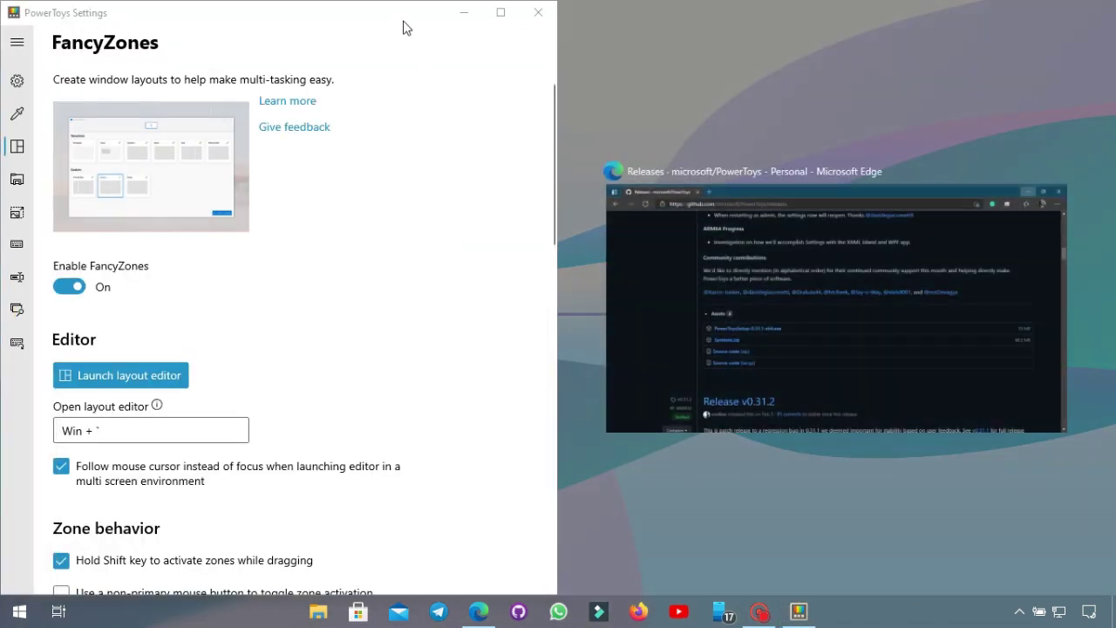
{"action": "left_click", "coordinate": [807, 314]}
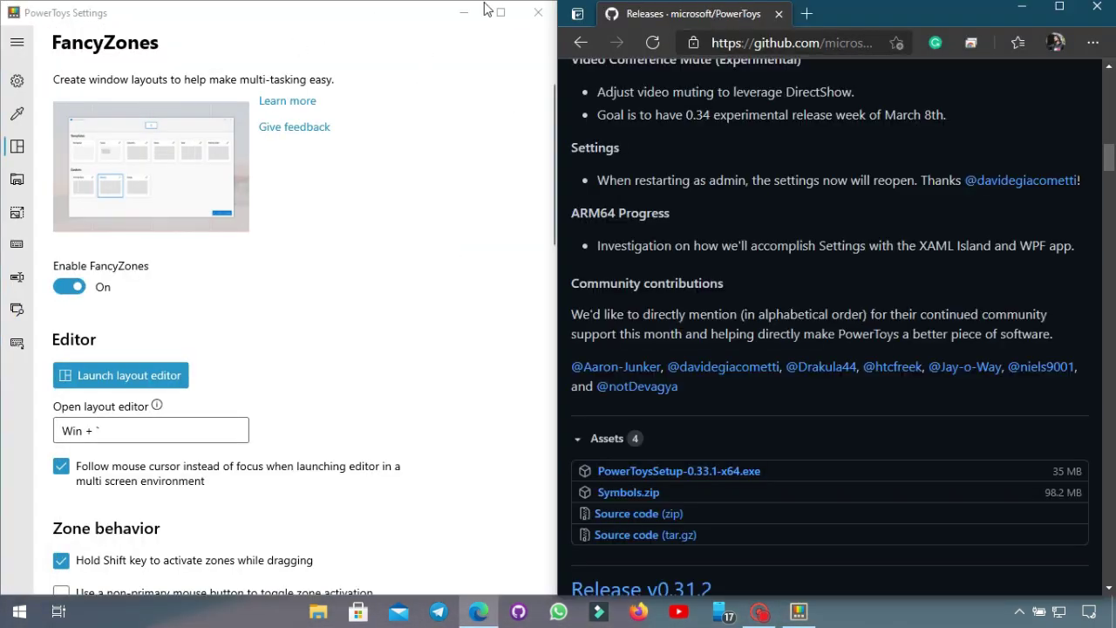
{"action": "left_click_drag", "start_coordinate": [362, 14], "coordinate": [764, 27]}
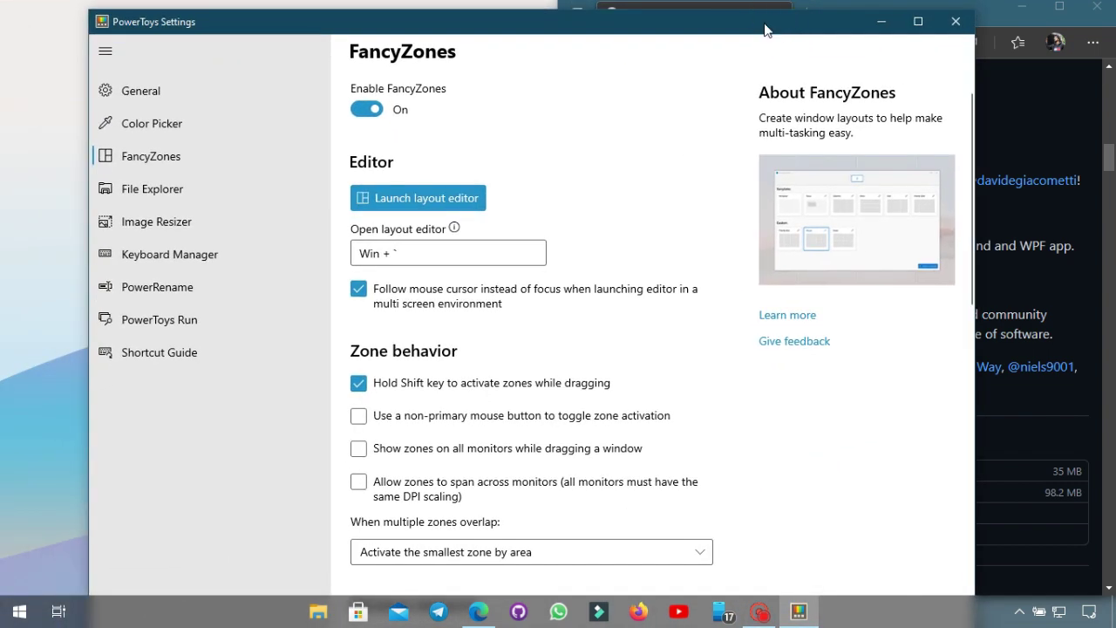
- Launch the FancyZones layout editor, apply the Columns template after trying the other layouts, and close the editor
{"action": "left_click", "coordinate": [400, 208]}
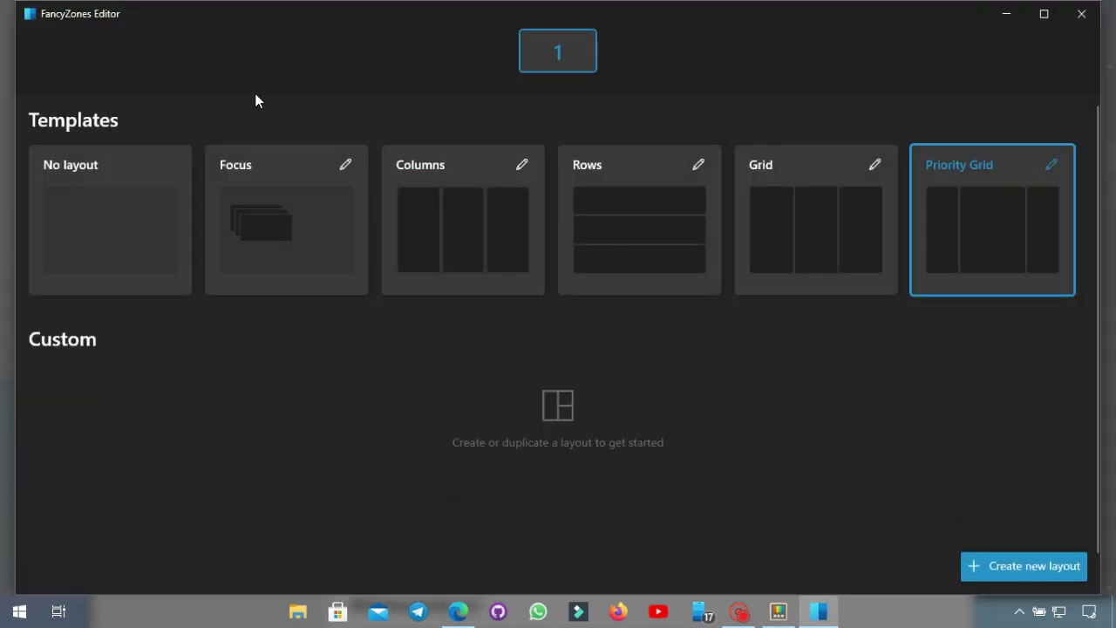
{"action": "left_click", "coordinate": [363, 235]}
{"action": "left_click", "coordinate": [448, 239]}
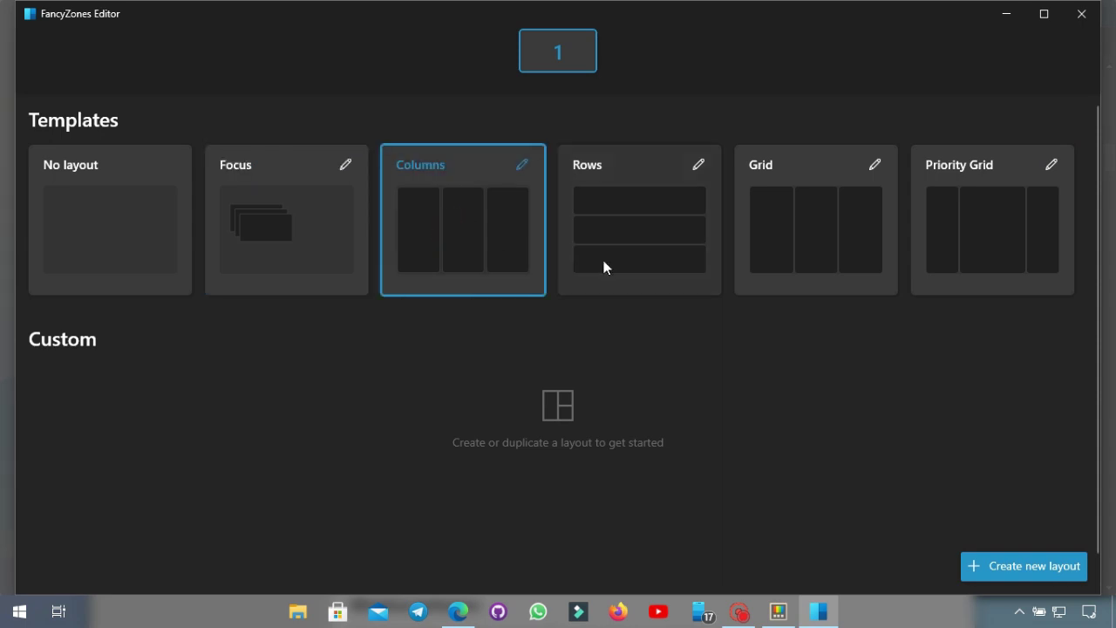
{"action": "left_click", "coordinate": [693, 262]}
{"action": "left_click", "coordinate": [487, 219]}
{"action": "left_click", "coordinate": [579, 229]}
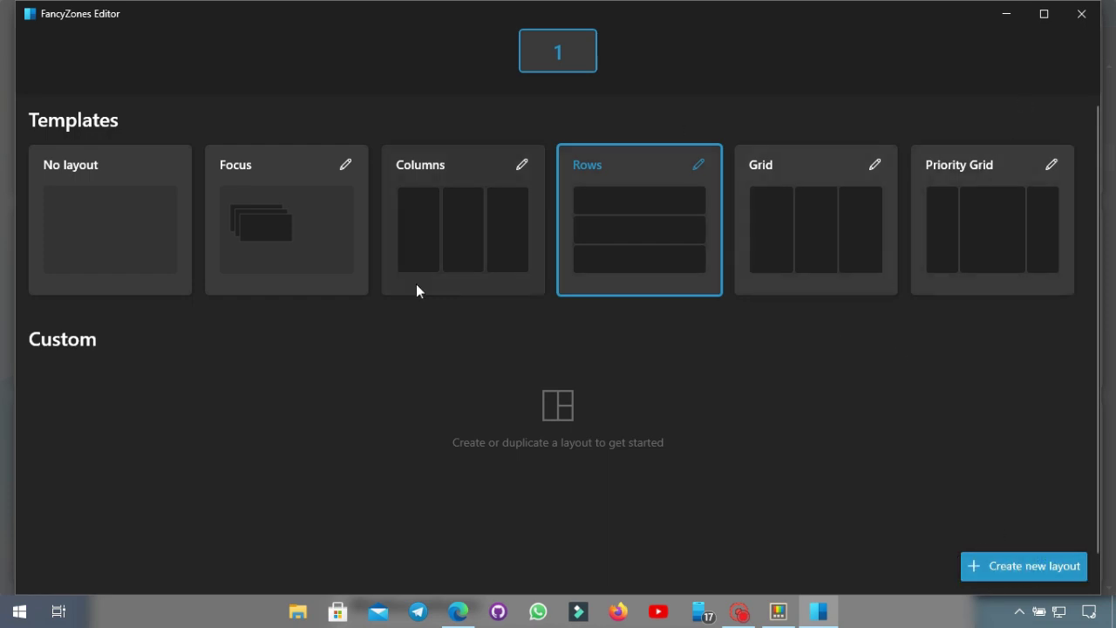
{"action": "left_click", "coordinate": [428, 252]}
{"action": "left_click", "coordinate": [1082, 14]}
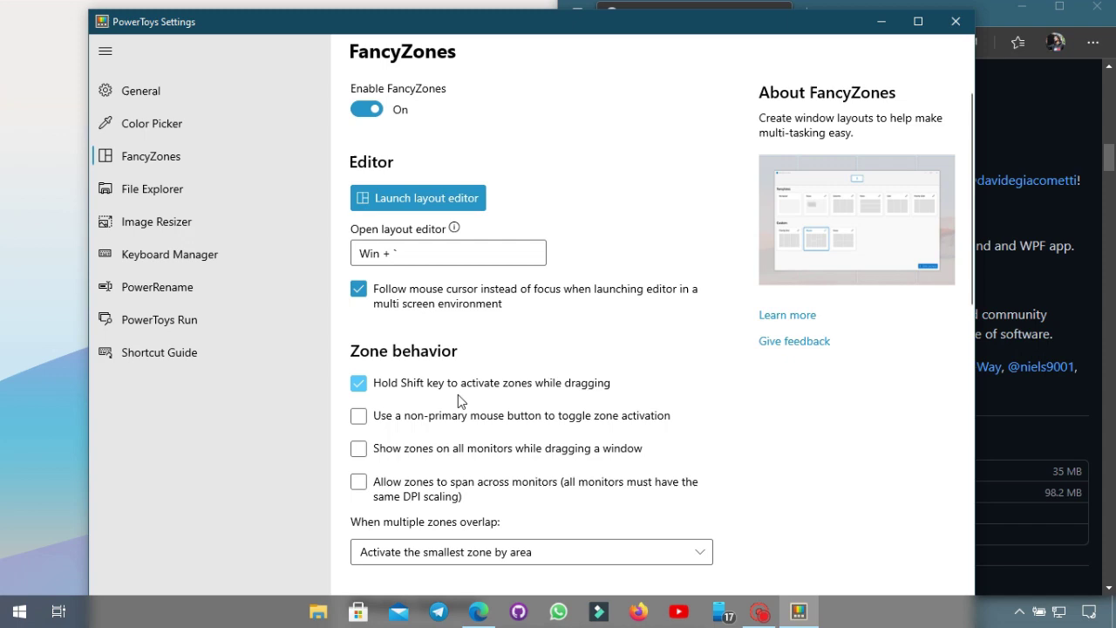
- Keep Shift-key zone activation on, and place PowerToys Settings in the first column zone and the Edge window in the third
{"action": "left_click", "coordinate": [448, 382]}
{"action": "left_click", "coordinate": [401, 384]}
{"action": "left_click_drag", "start_coordinate": [521, 30], "coordinate": [251, 124]}
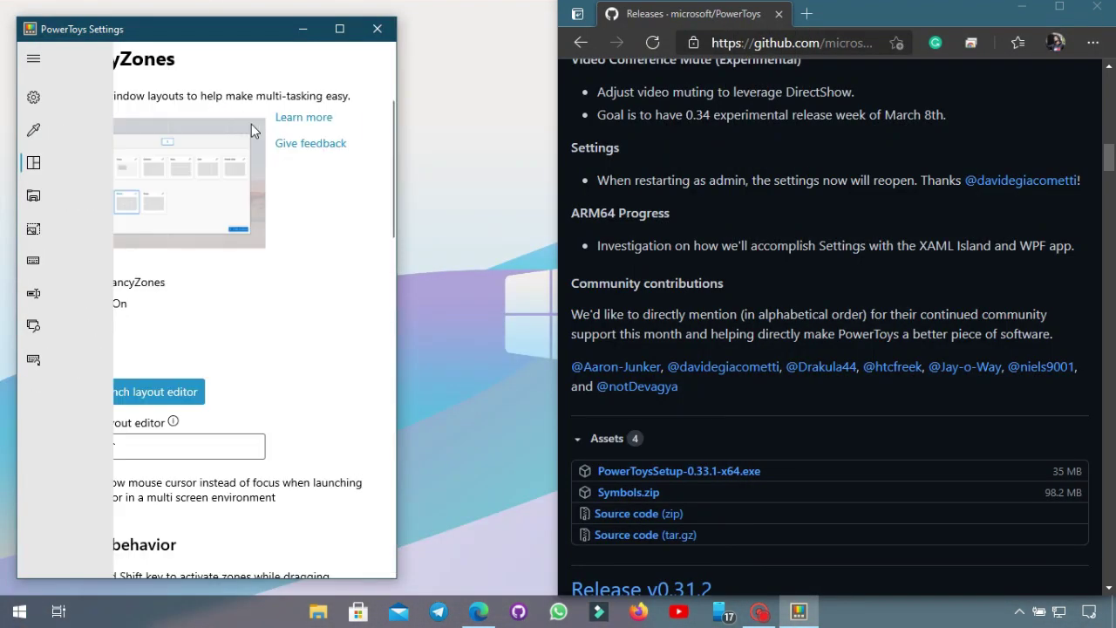
{"action": "left_click_drag", "start_coordinate": [955, 14], "coordinate": [942, 181]}
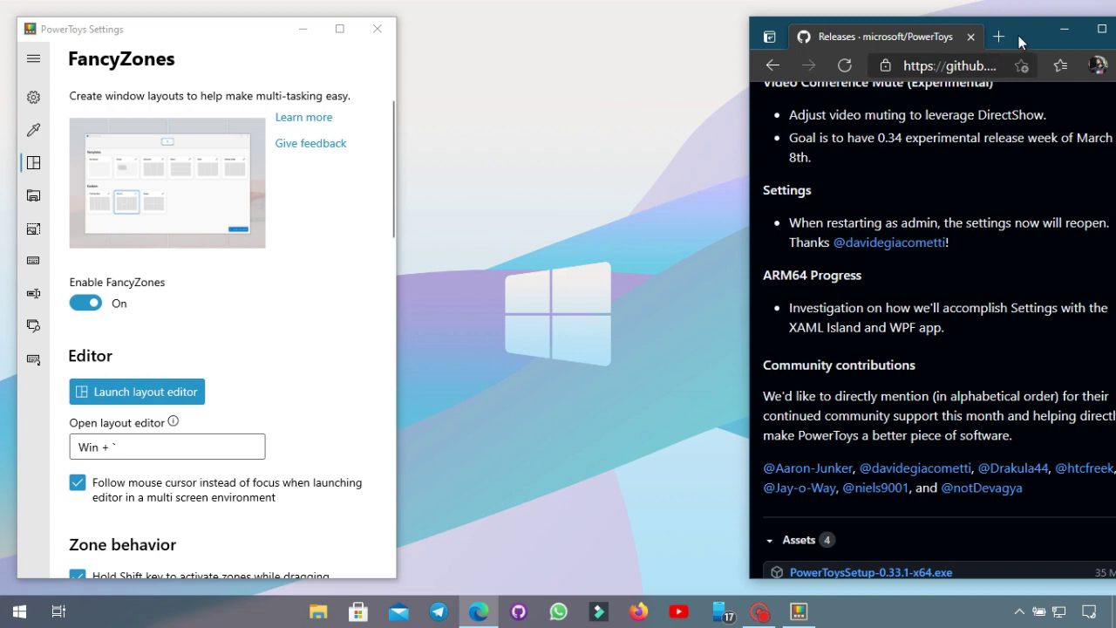
{"action": "left_click_drag", "start_coordinate": [1018, 36], "coordinate": [965, 52]}
- Maximize PowerToys Settings and review the FancyZones zone behavior, window behavior, appearance and excluded apps options
{"action": "left_click", "coordinate": [339, 29]}
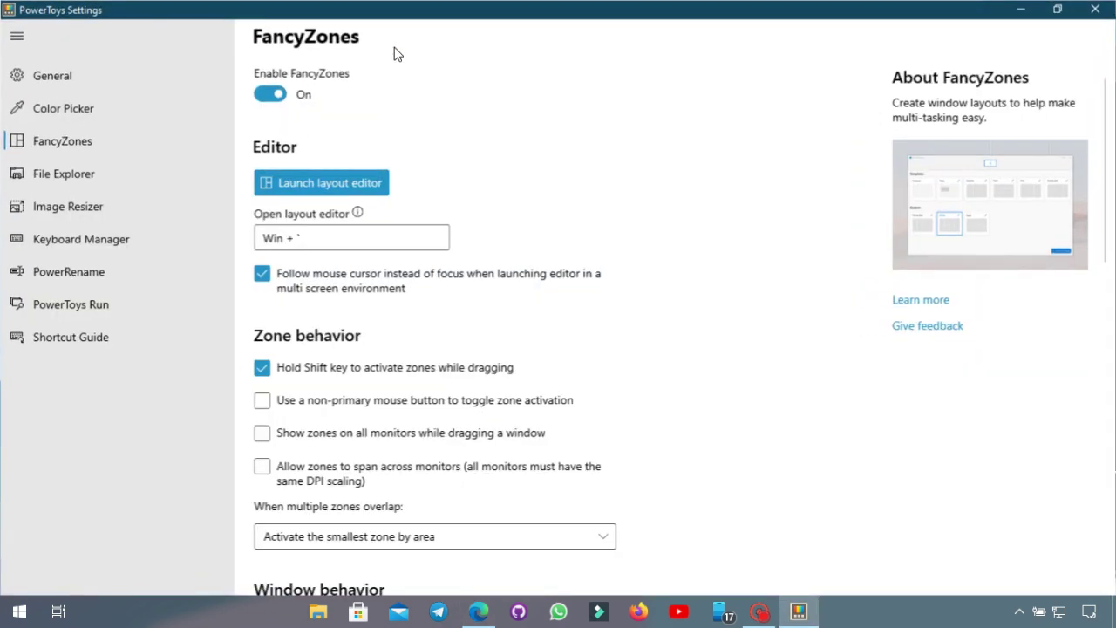
{"action": "scroll", "coordinate": [461, 182], "scroll_direction": "down", "scroll_amount": 3}
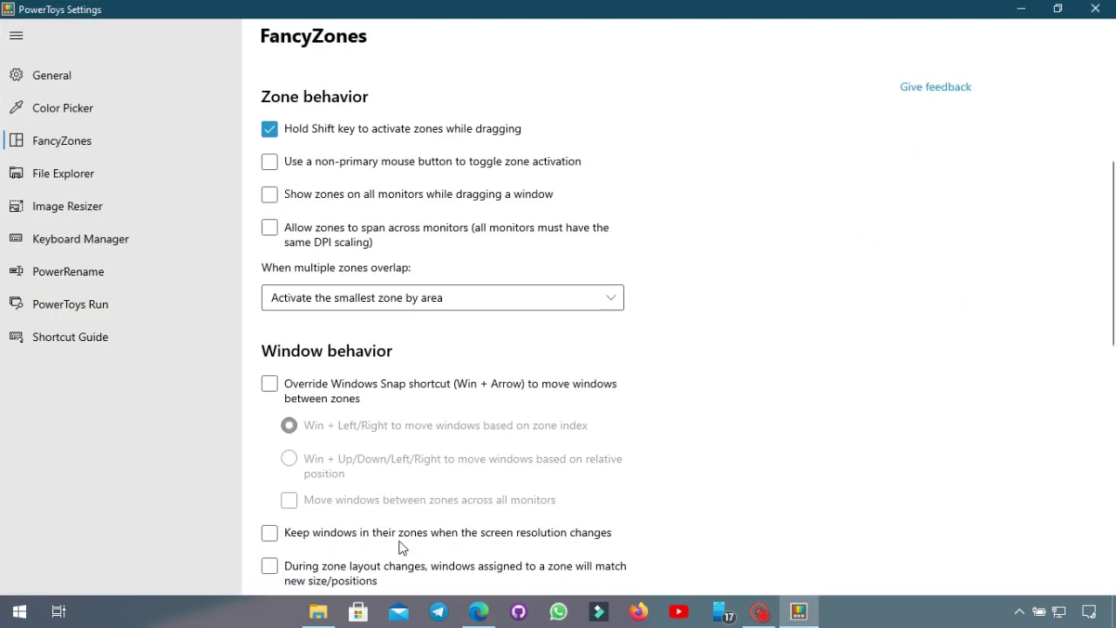
{"action": "scroll", "coordinate": [458, 254], "scroll_direction": "down", "scroll_amount": 5}
{"action": "scroll", "coordinate": [483, 292], "scroll_direction": "down", "scroll_amount": 2}
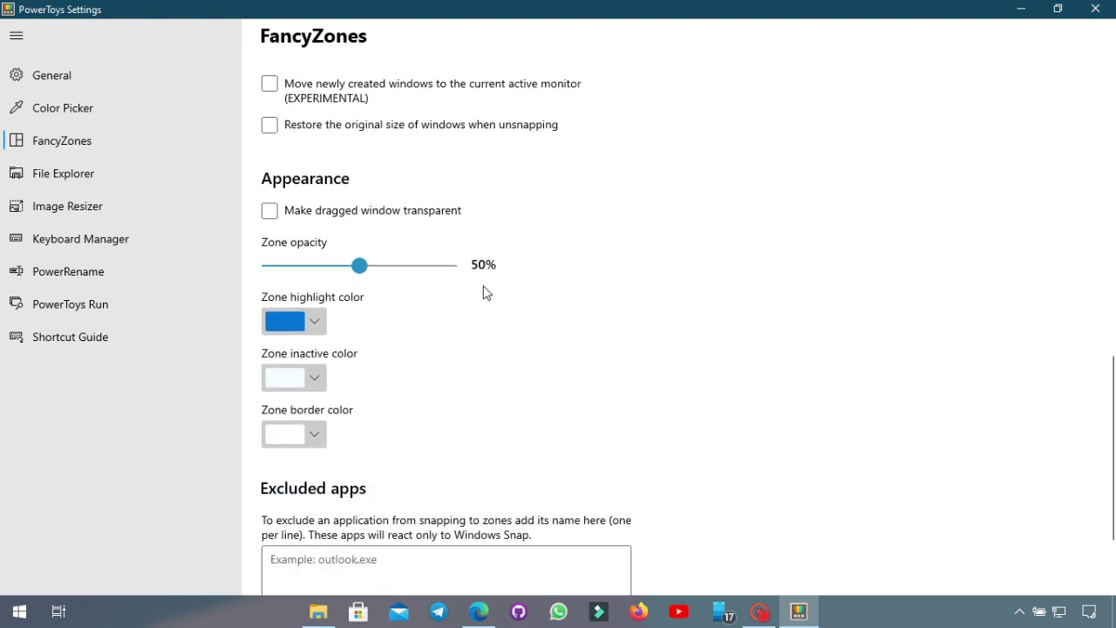
{"action": "scroll", "coordinate": [636, 366], "scroll_direction": "down", "scroll_amount": 3}
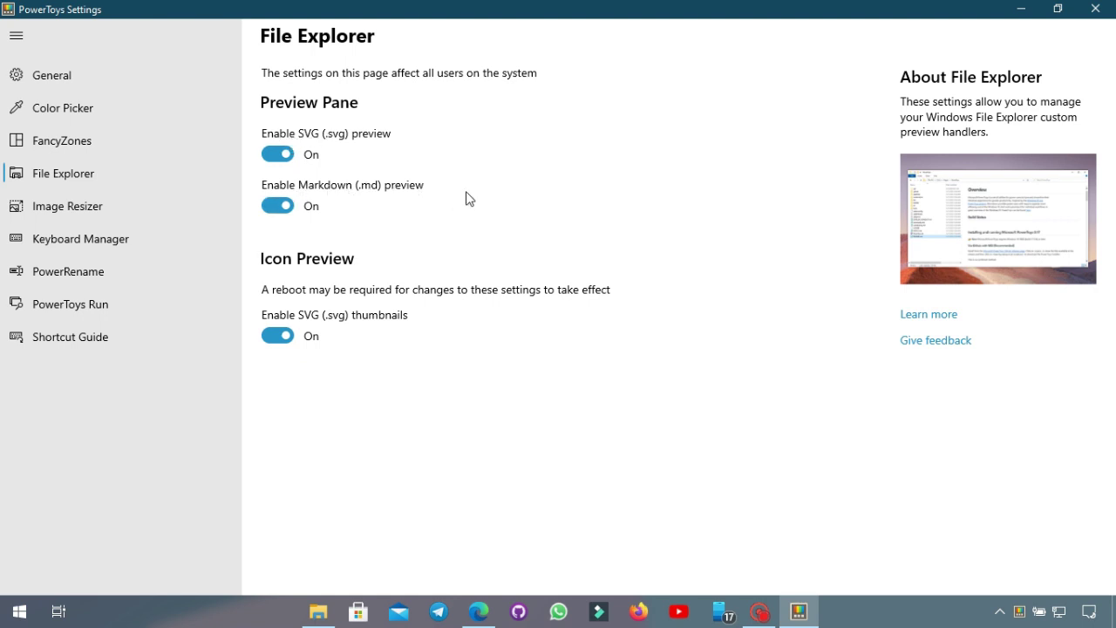
- Switch to File Explorer, open the Examples folder in Documents and show the preview pane
{"action": "left_click", "coordinate": [319, 611]}
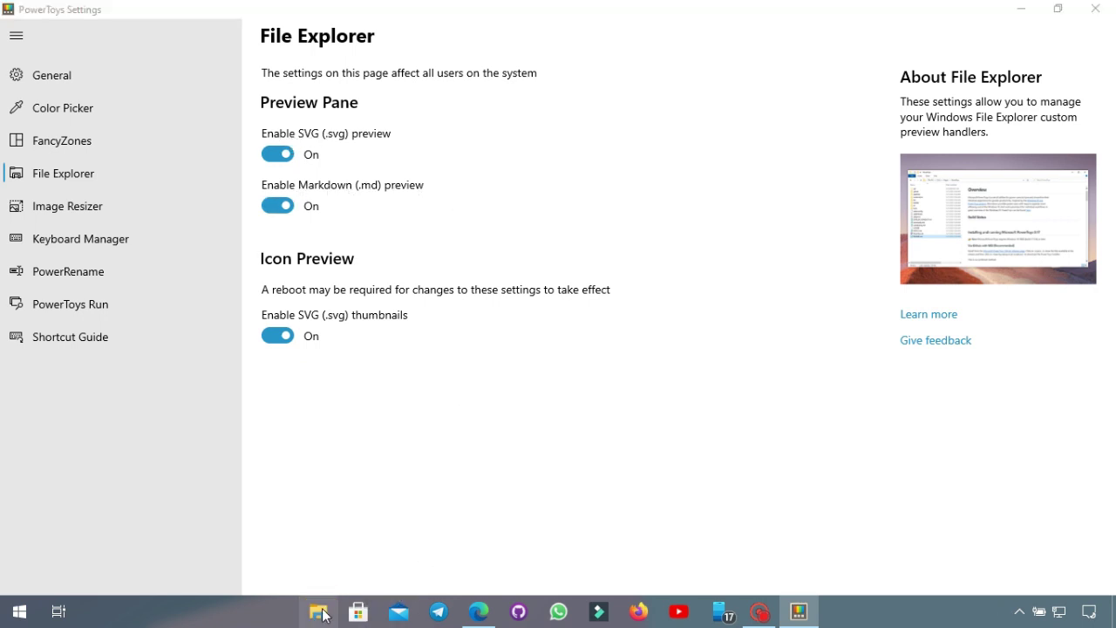
{"action": "left_click", "coordinate": [56, 180]}
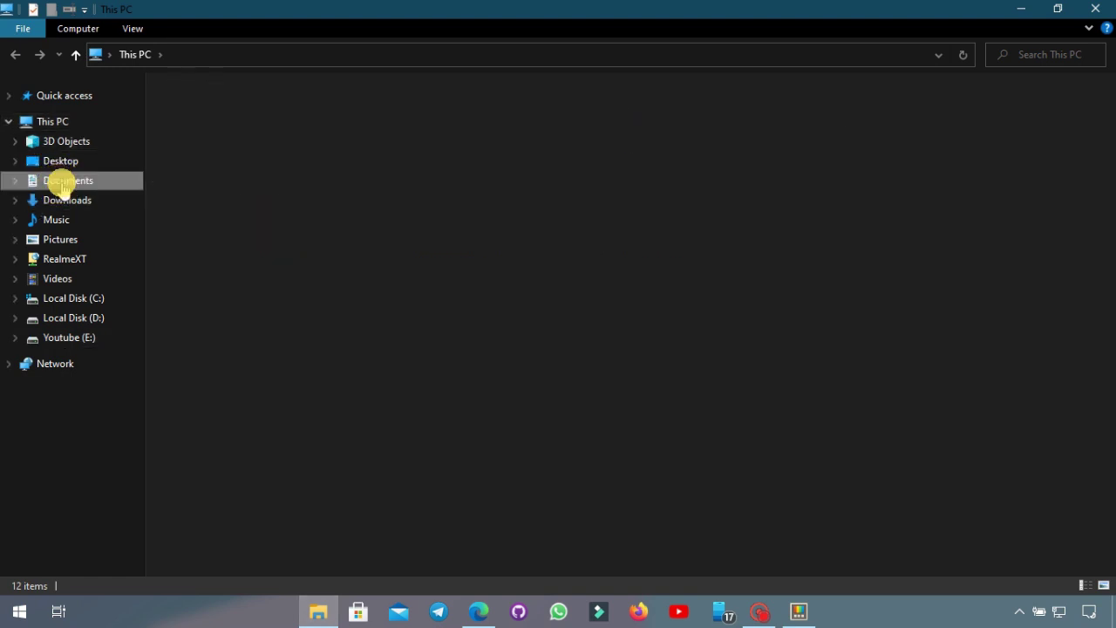
{"action": "left_click", "coordinate": [386, 157]}
{"action": "double_click", "coordinate": [386, 157]}
{"action": "key", "text": "alt+p"}
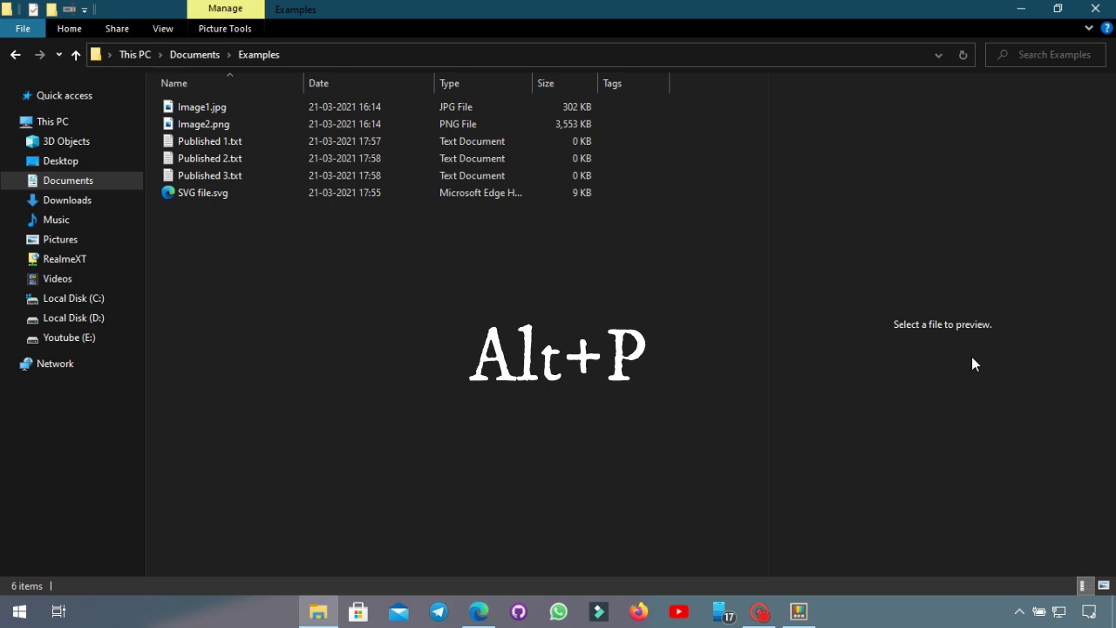
- Preview Image1.jpg, Image2.png and SVG file.svg one after another in the preview pane
{"action": "left_click", "coordinate": [959, 324]}
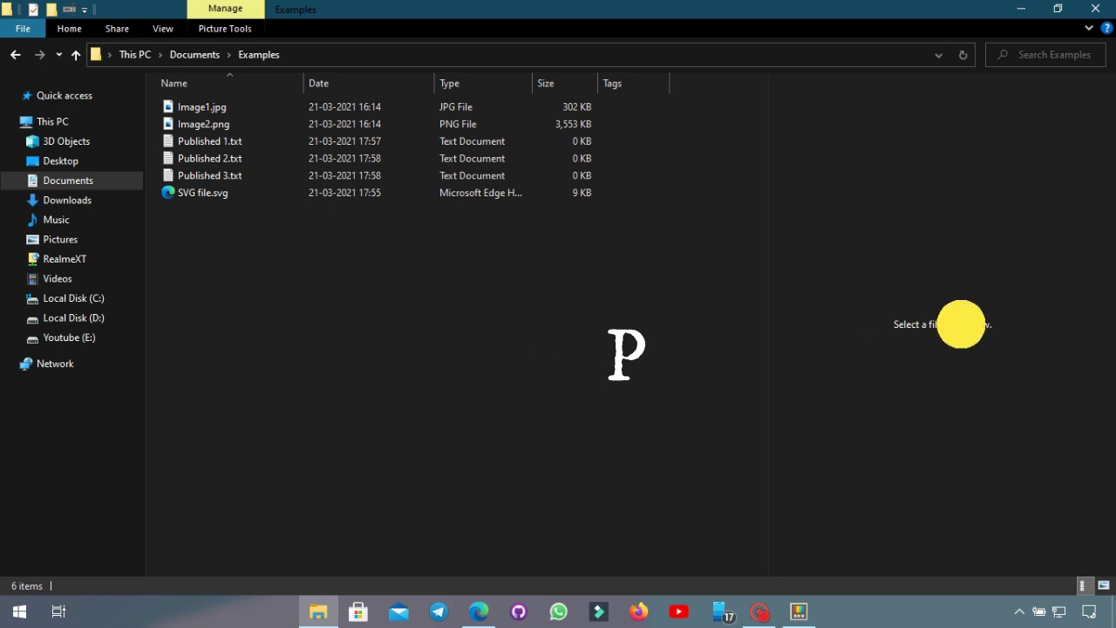
{"action": "left_click", "coordinate": [222, 112]}
{"action": "left_click", "coordinate": [224, 128]}
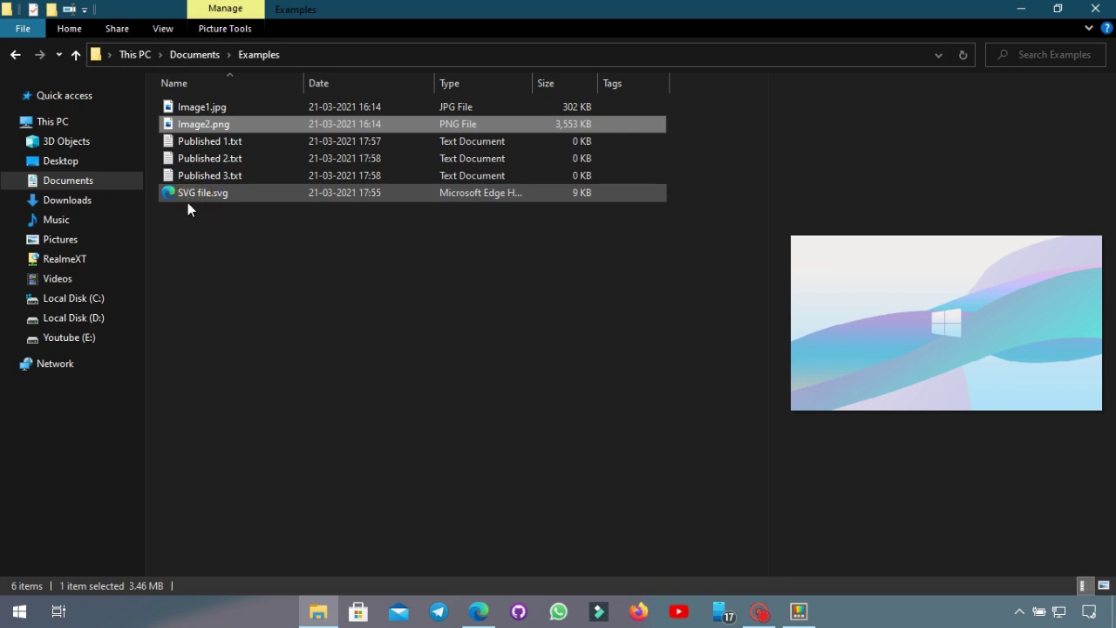
{"action": "left_click", "coordinate": [223, 192]}
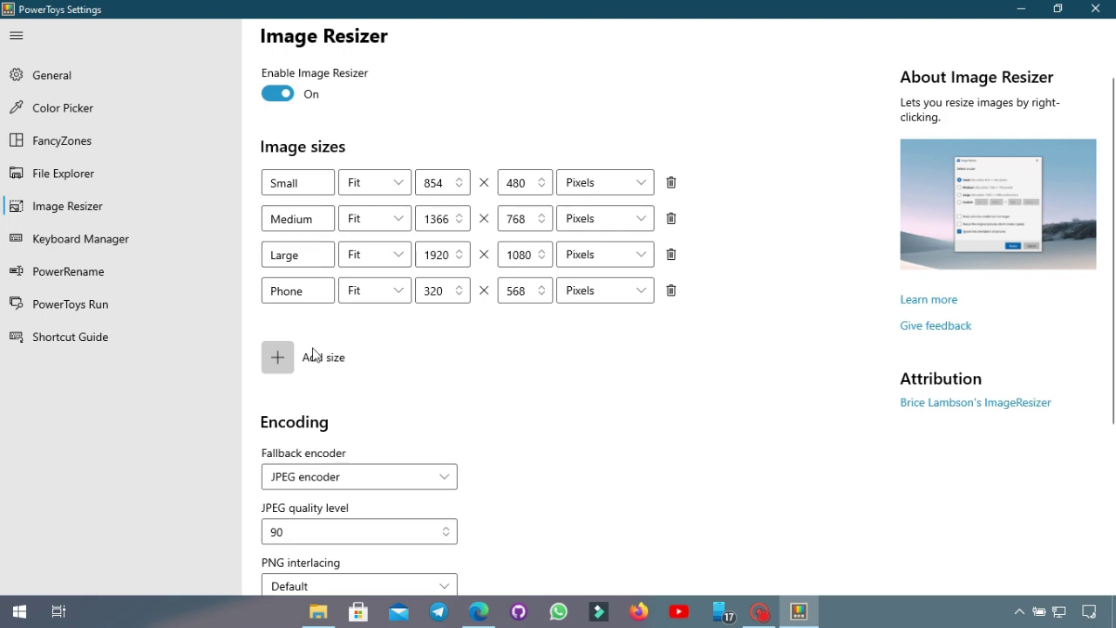
- Return to the Examples folder in File Explorer and open Image Resizer for Image2.png
{"action": "left_click", "coordinate": [319, 610]}
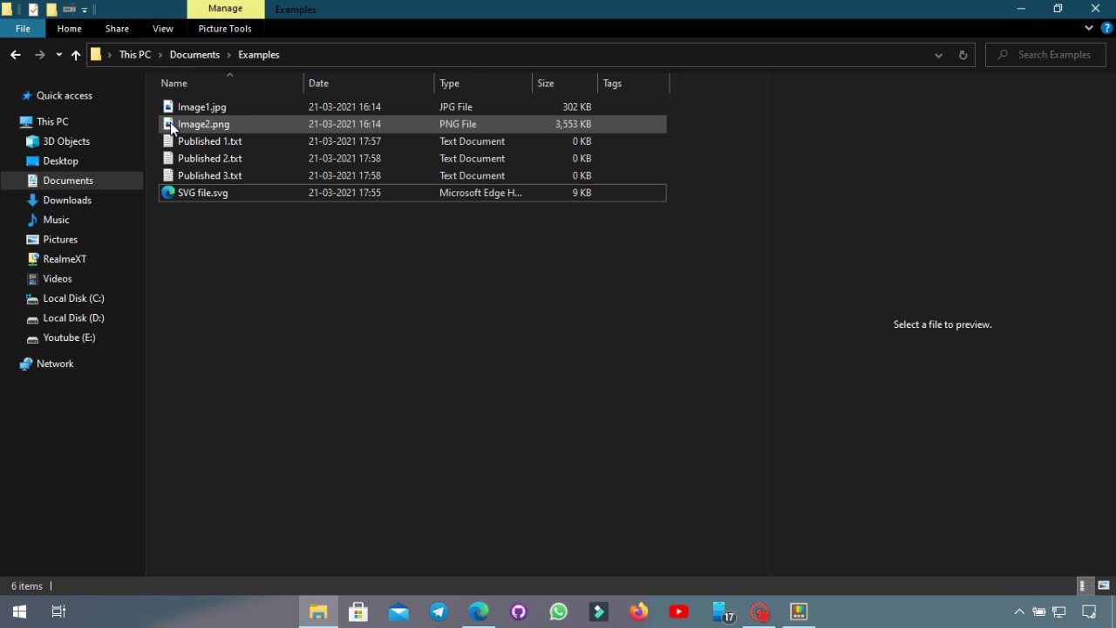
{"action": "left_click", "coordinate": [185, 105]}
{"action": "left_click", "coordinate": [244, 123]}
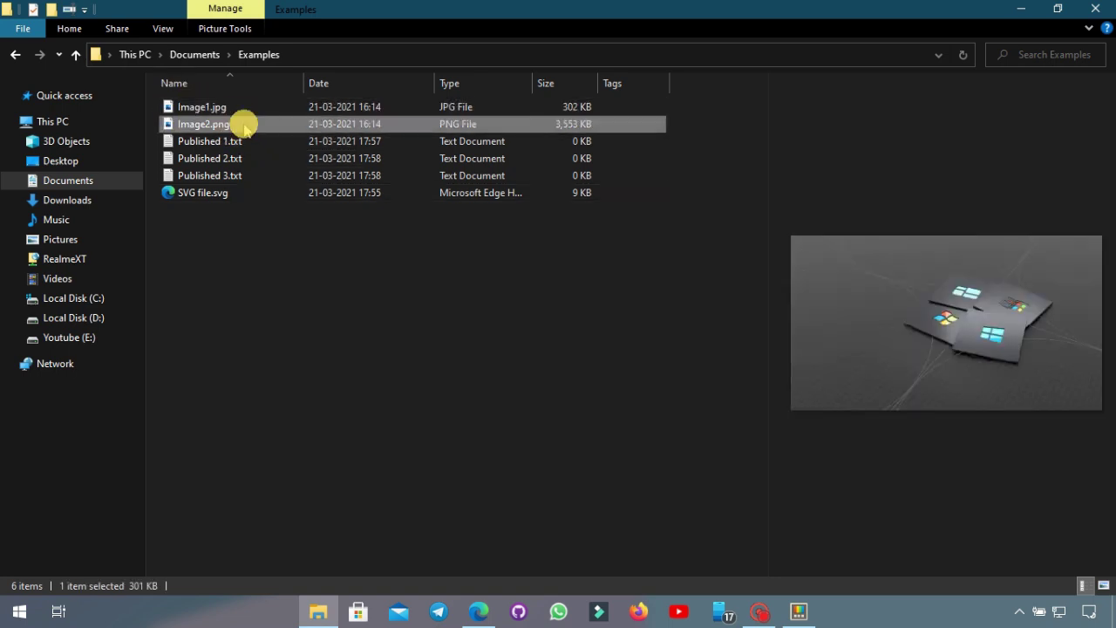
{"action": "right_click", "coordinate": [243, 123]}
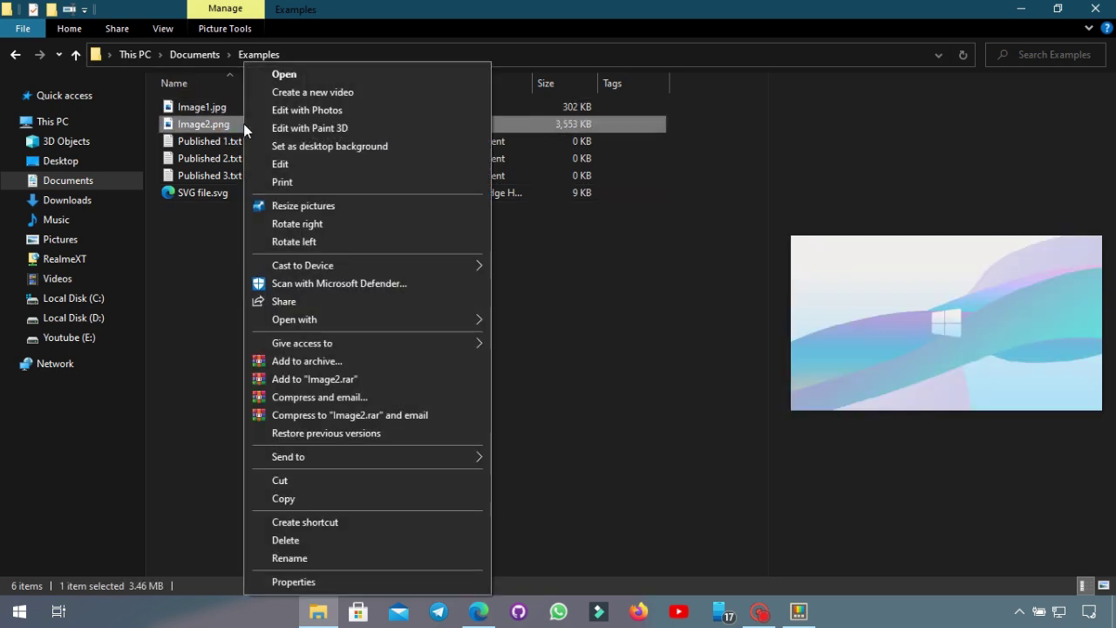
{"action": "left_click", "coordinate": [319, 206]}
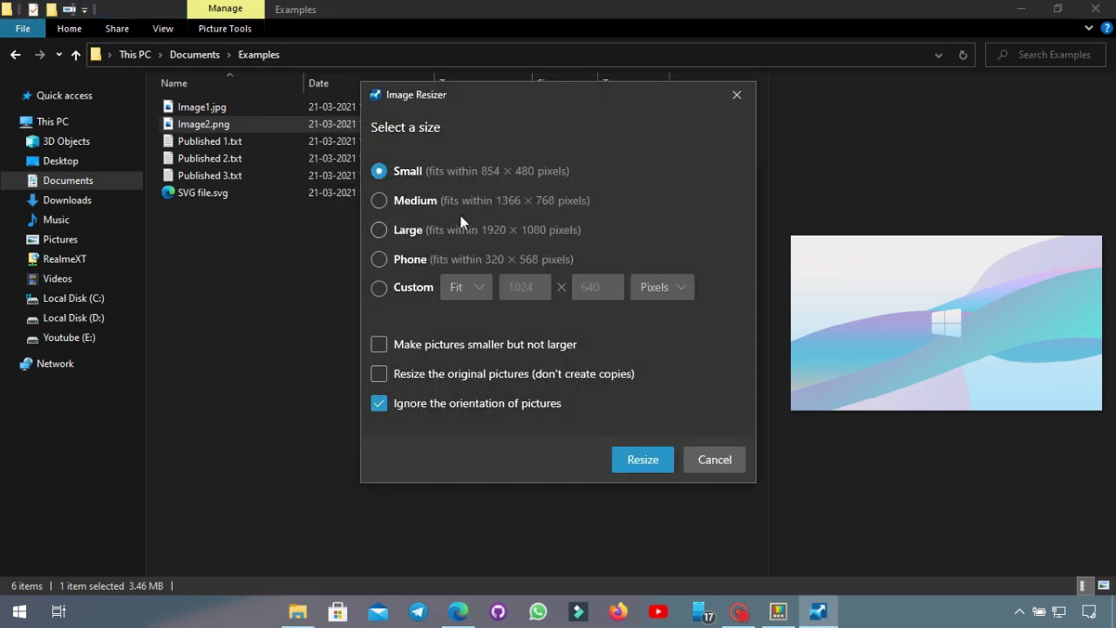
- Move Image Resizer beside the PowerToys size presets, resize the picture to Medium, and minimize PowerToys Settings
{"action": "left_click", "coordinate": [1020, 9]}
{"action": "left_click_drag", "start_coordinate": [543, 90], "coordinate": [882, 174]}
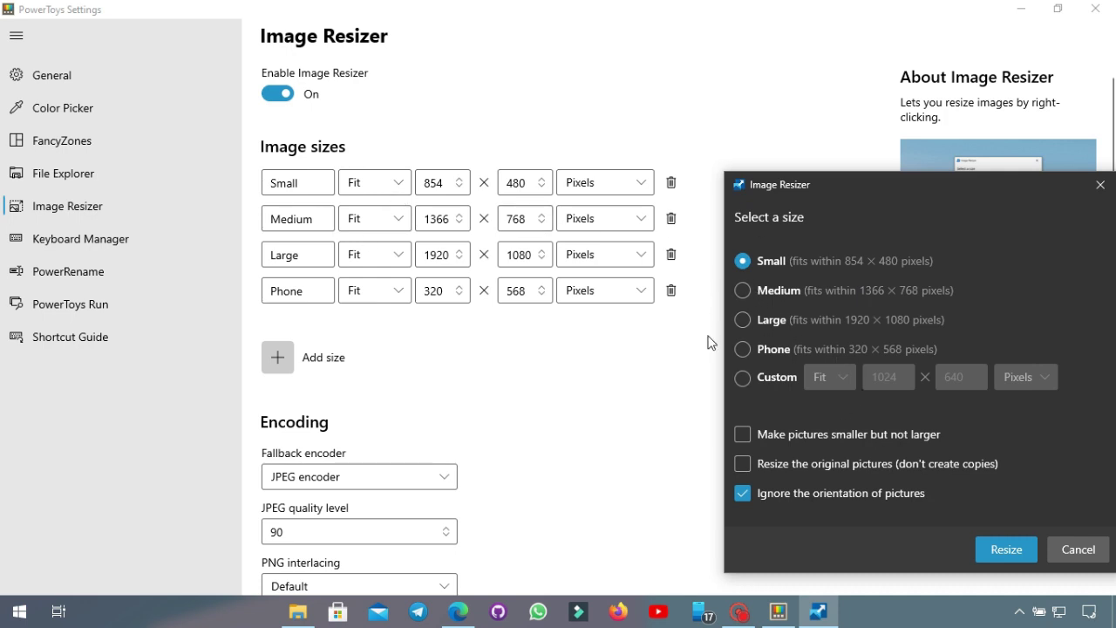
{"action": "left_click", "coordinate": [768, 295]}
{"action": "left_click", "coordinate": [1005, 548]}
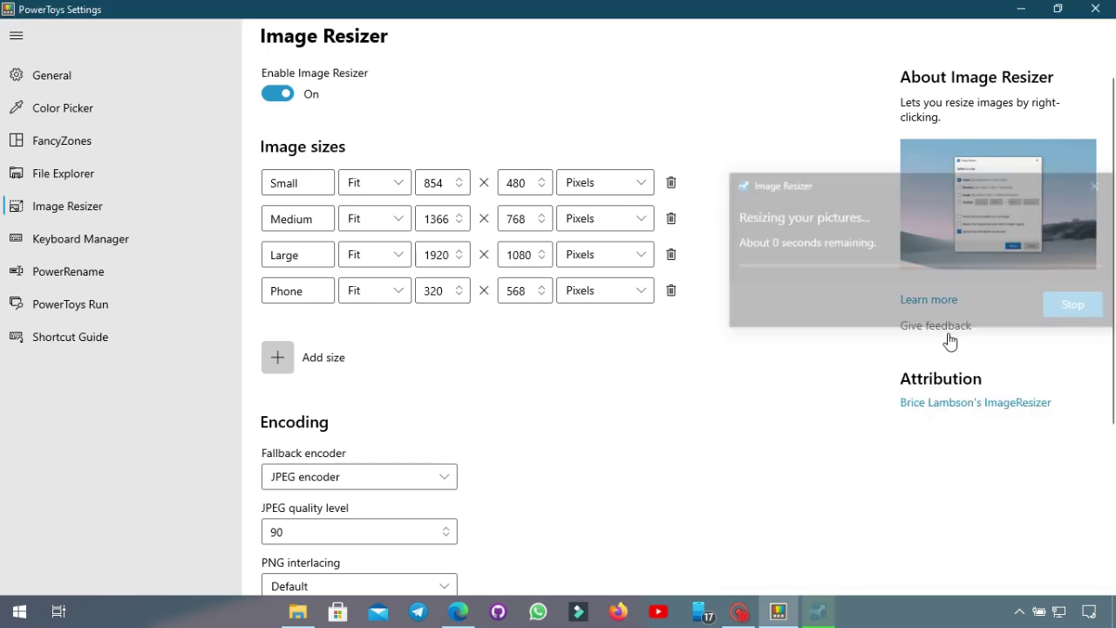
{"action": "left_click", "coordinate": [1018, 9]}
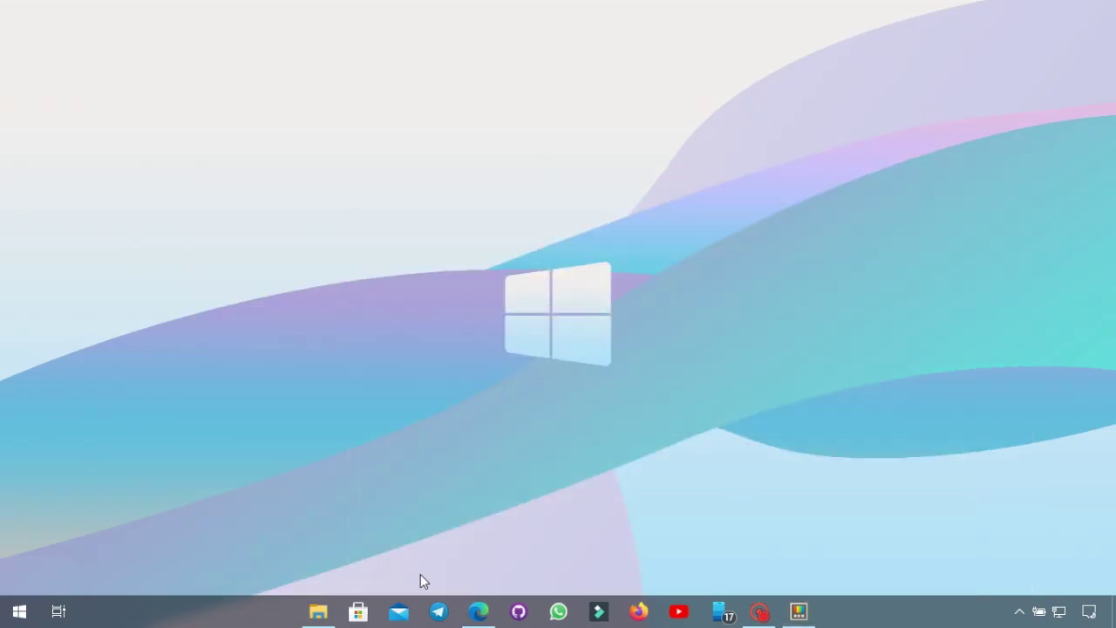
- Reopen the Examples folder in File Explorer, add the Dimensions column, and compare Image2.png with Image2 (Medium).png
{"action": "left_click", "coordinate": [318, 611]}
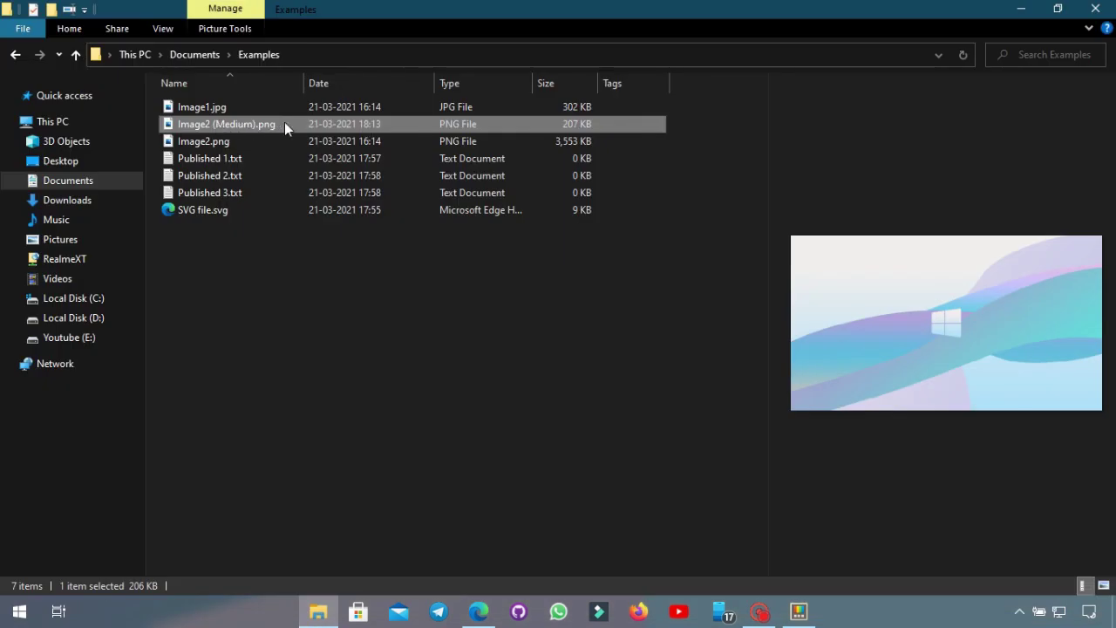
{"action": "right_click", "coordinate": [633, 82]}
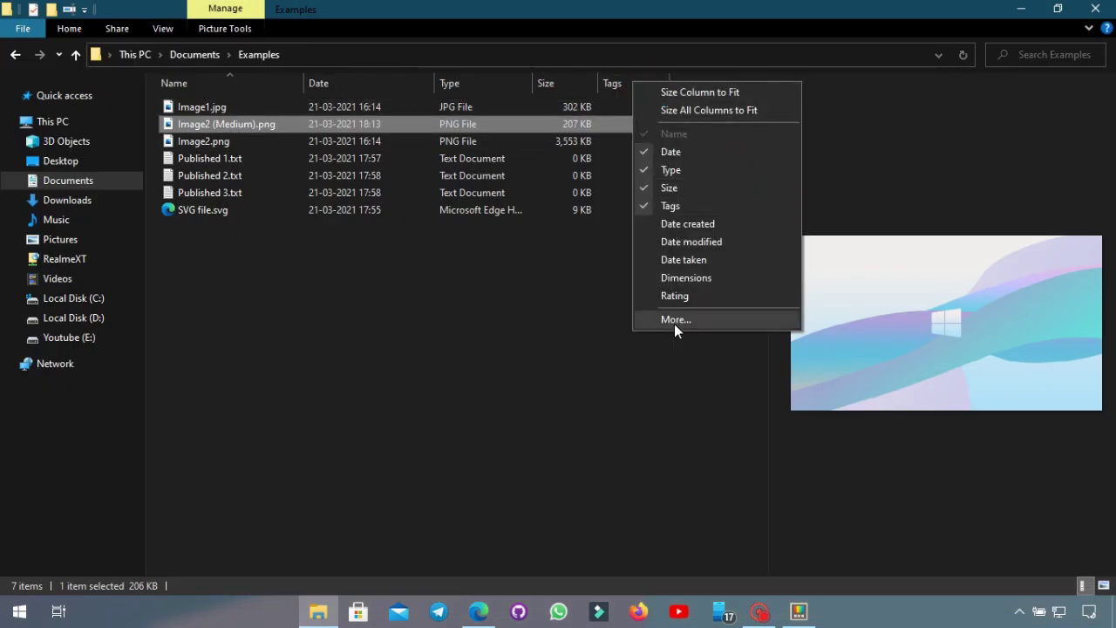
{"action": "left_click", "coordinate": [676, 275]}
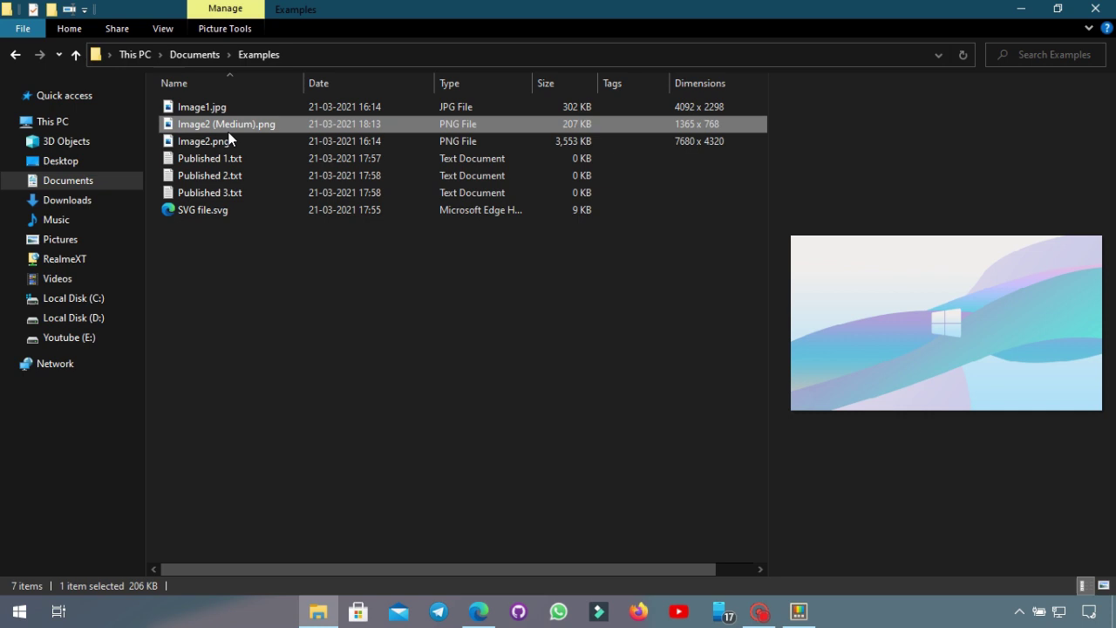
{"action": "left_click", "coordinate": [701, 141]}
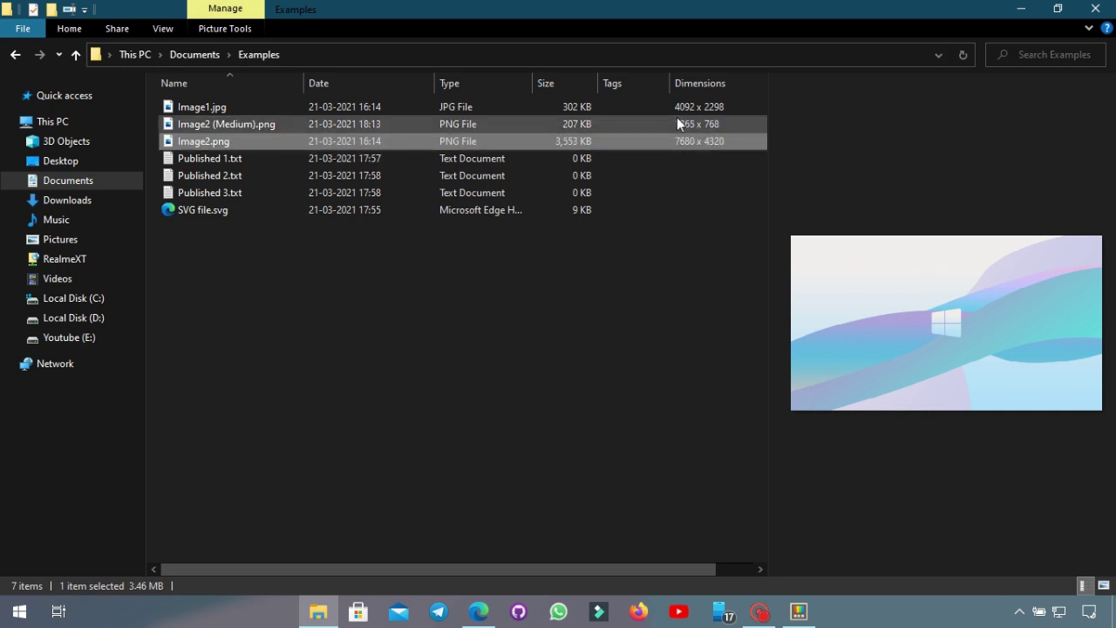
{"action": "left_click", "coordinate": [709, 125]}
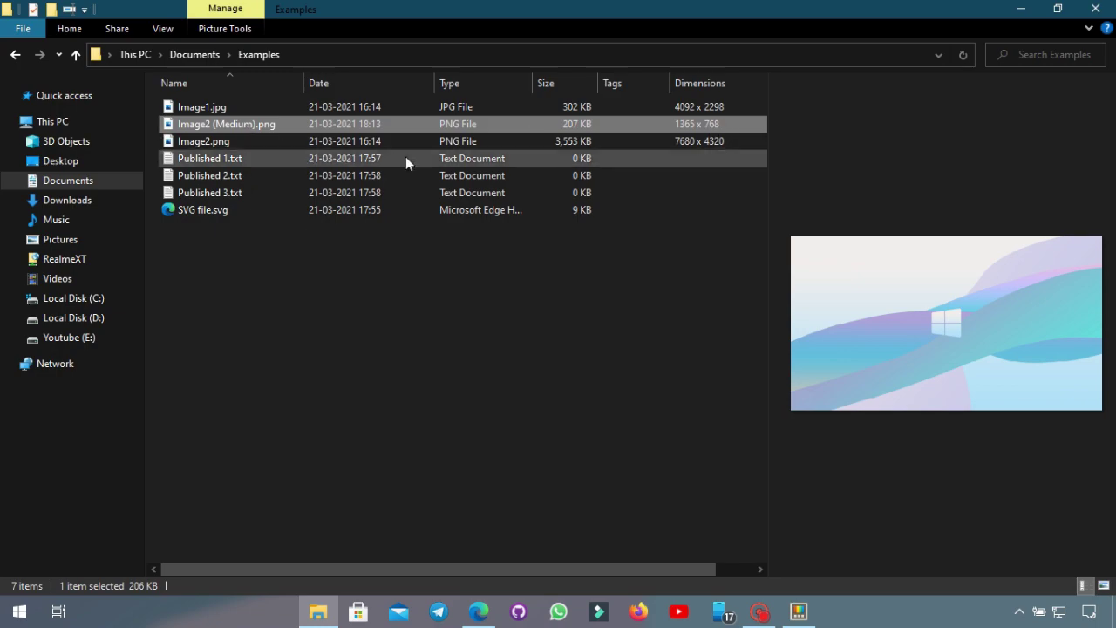
- Return to PowerToys Settings and review Image Resizer's fallback encoder, JPEG quality, PNG interlacing and filename format options
{"action": "left_click", "coordinate": [799, 611]}
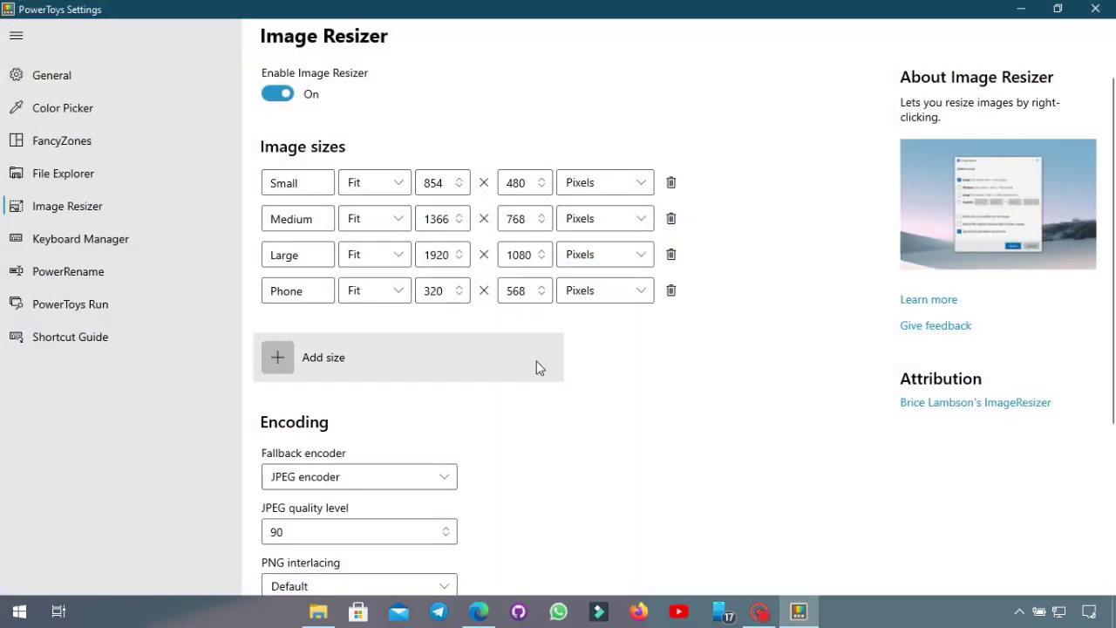
{"action": "scroll", "coordinate": [558, 399], "scroll_direction": "down", "scroll_amount": 3}
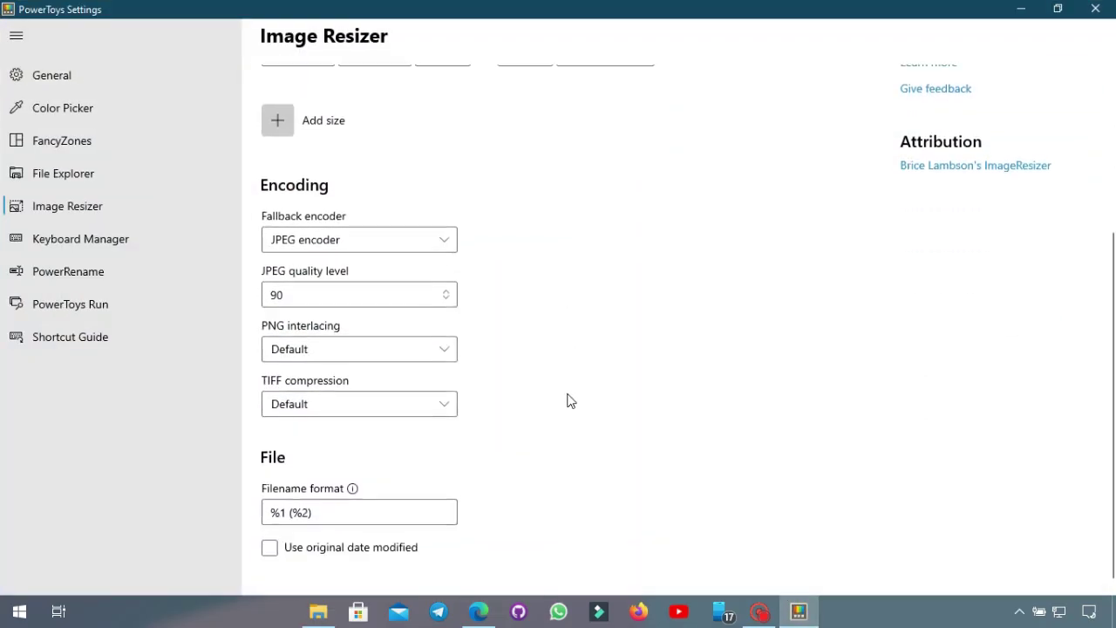
{"action": "left_click", "coordinate": [351, 235]}
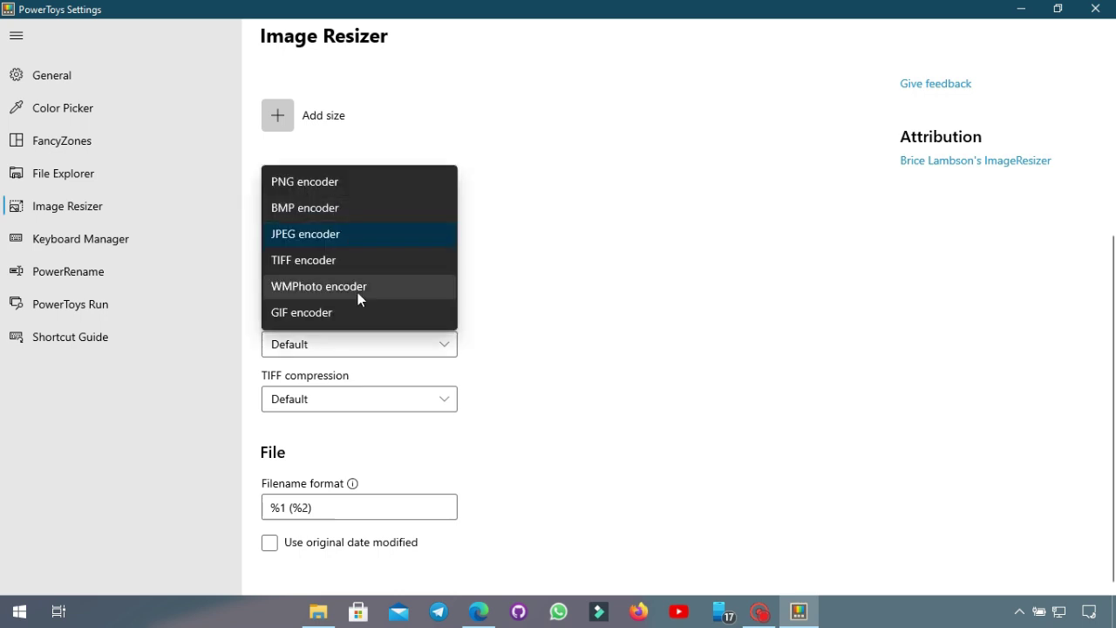
{"action": "left_click", "coordinate": [677, 251]}
{"action": "left_click", "coordinate": [410, 290]}
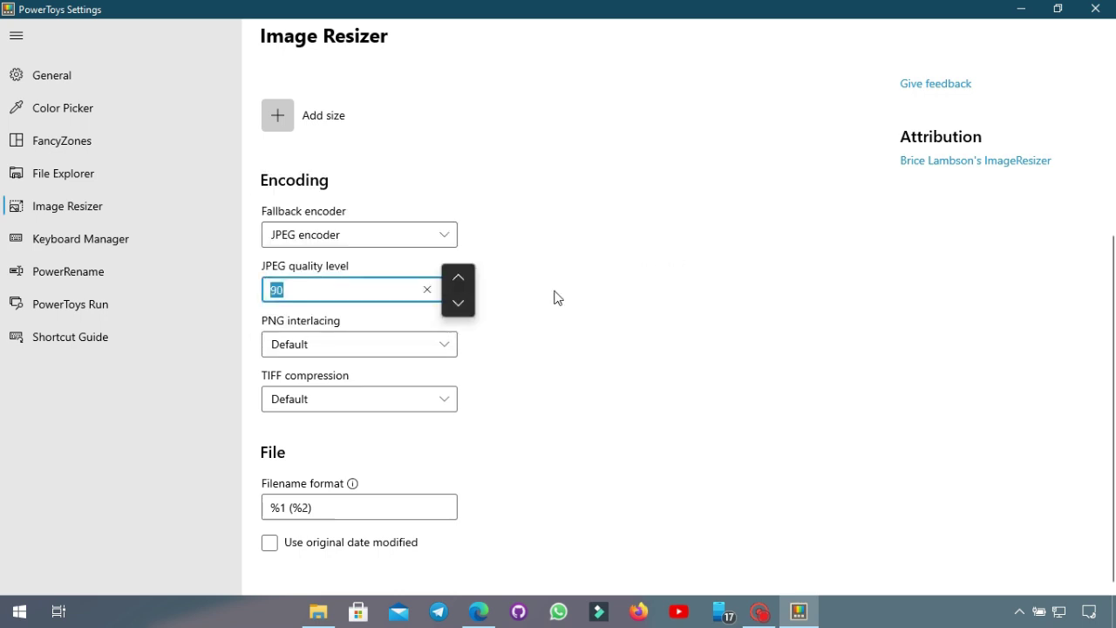
{"action": "left_click", "coordinate": [549, 301]}
{"action": "left_click", "coordinate": [356, 344]}
{"action": "left_click", "coordinate": [682, 352]}
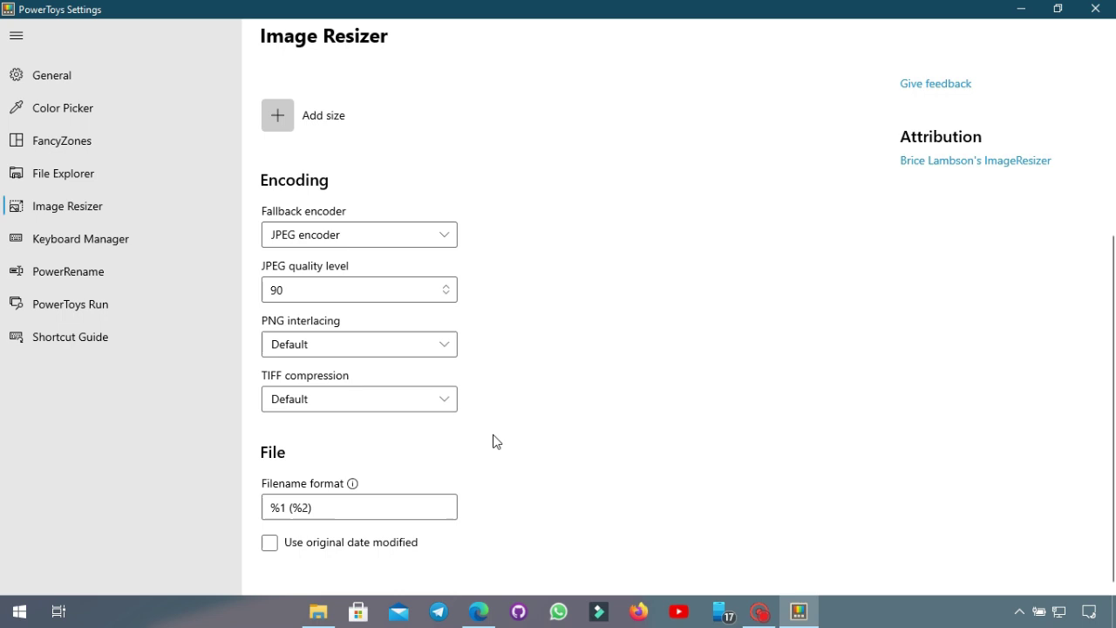
{"action": "left_click", "coordinate": [331, 508]}
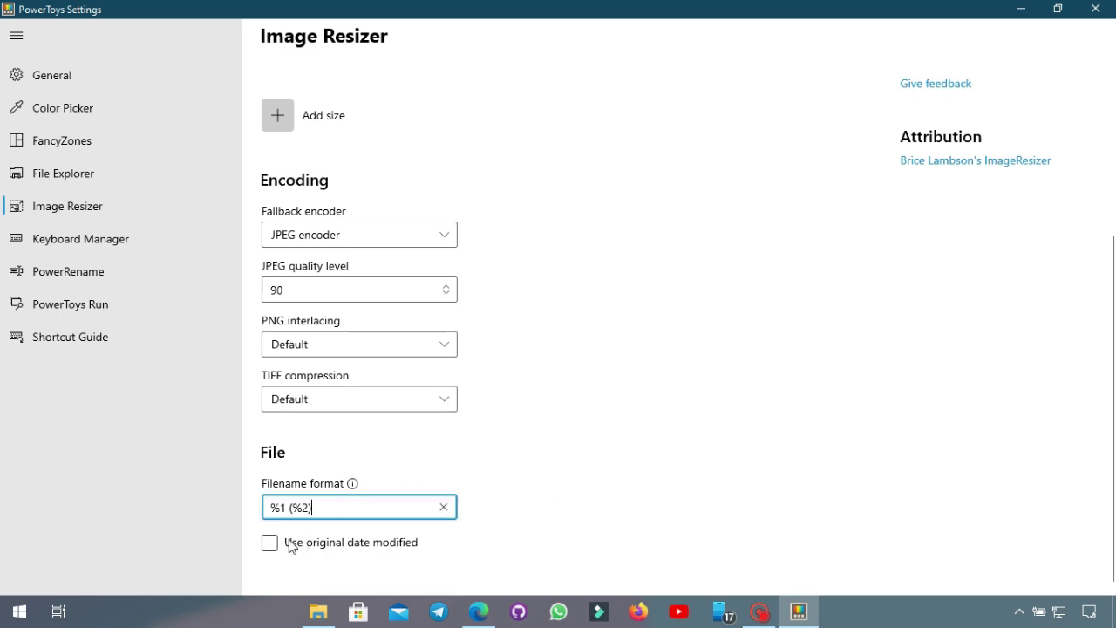
{"action": "mouse_move", "coordinate": [352, 483]}
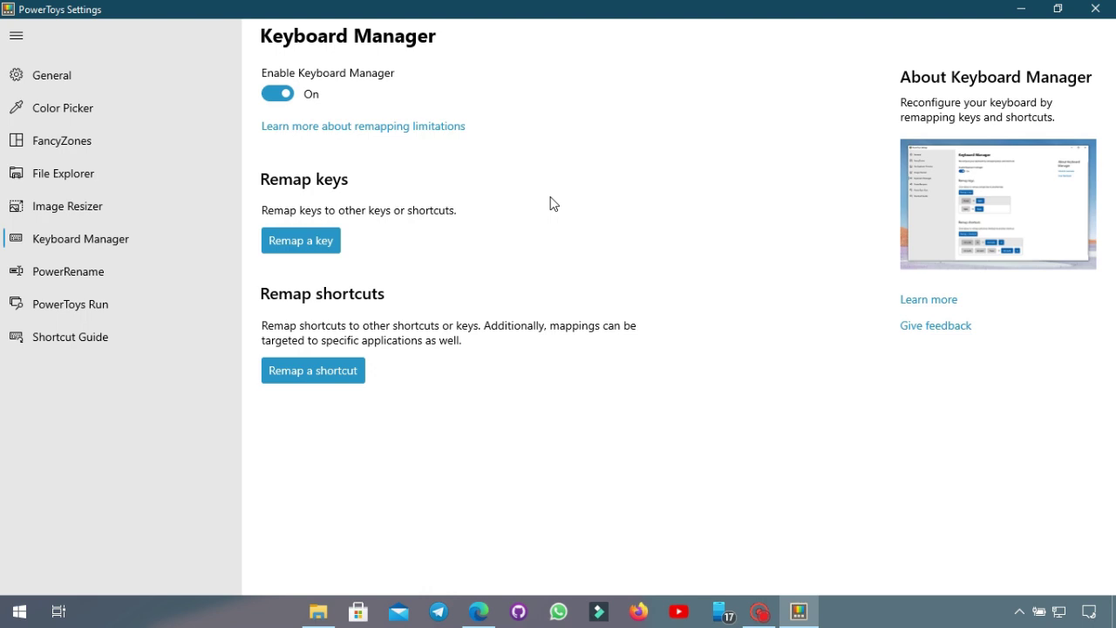
- Add a key remapping in Keyboard Manager that maps the 5 key to 6
{"action": "left_click", "coordinate": [309, 243]}
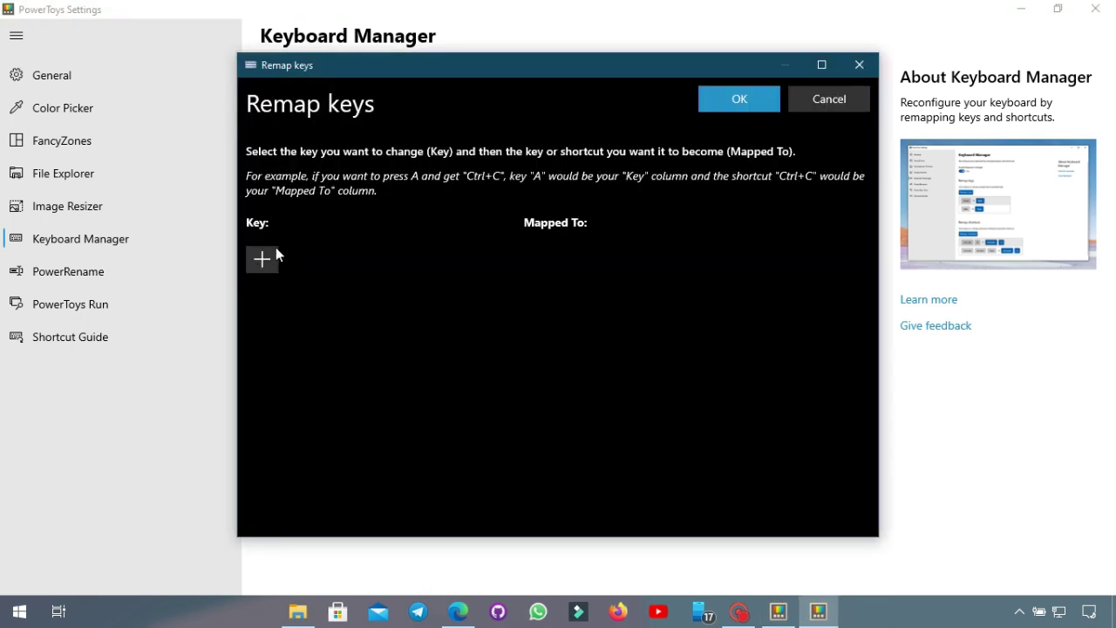
{"action": "left_click", "coordinate": [276, 255]}
{"action": "left_click", "coordinate": [291, 294]}
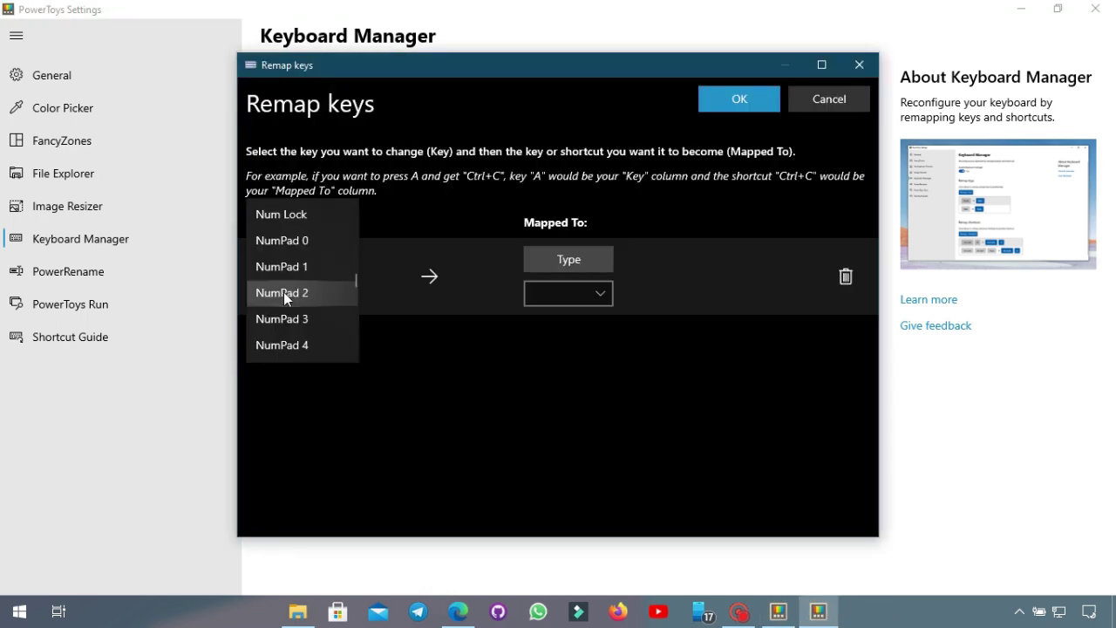
{"action": "key", "text": "5"}
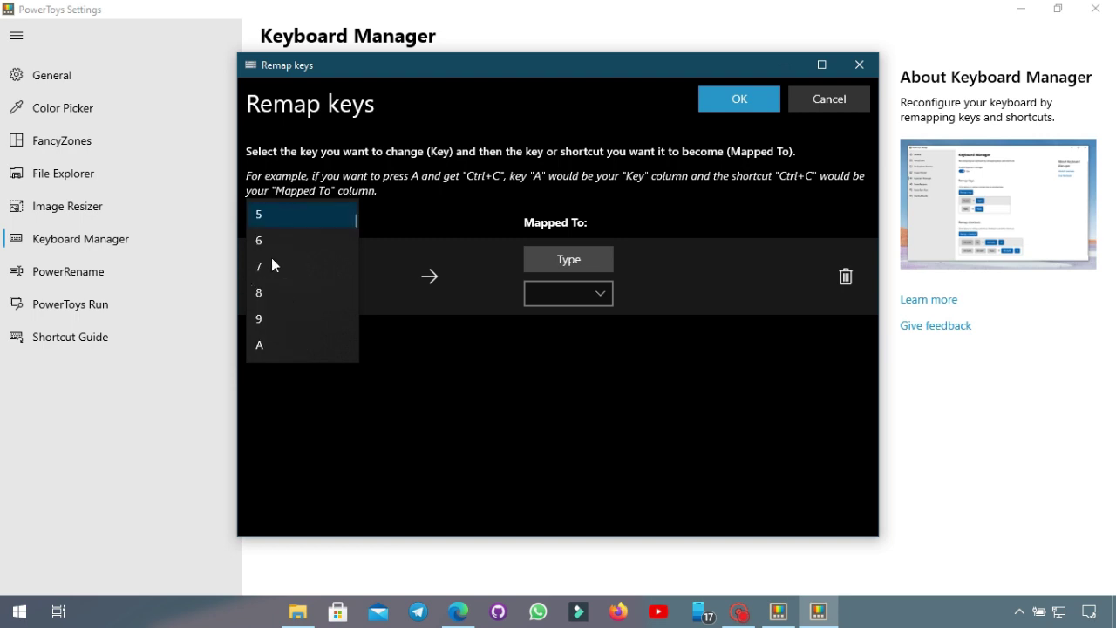
{"action": "left_click", "coordinate": [301, 219]}
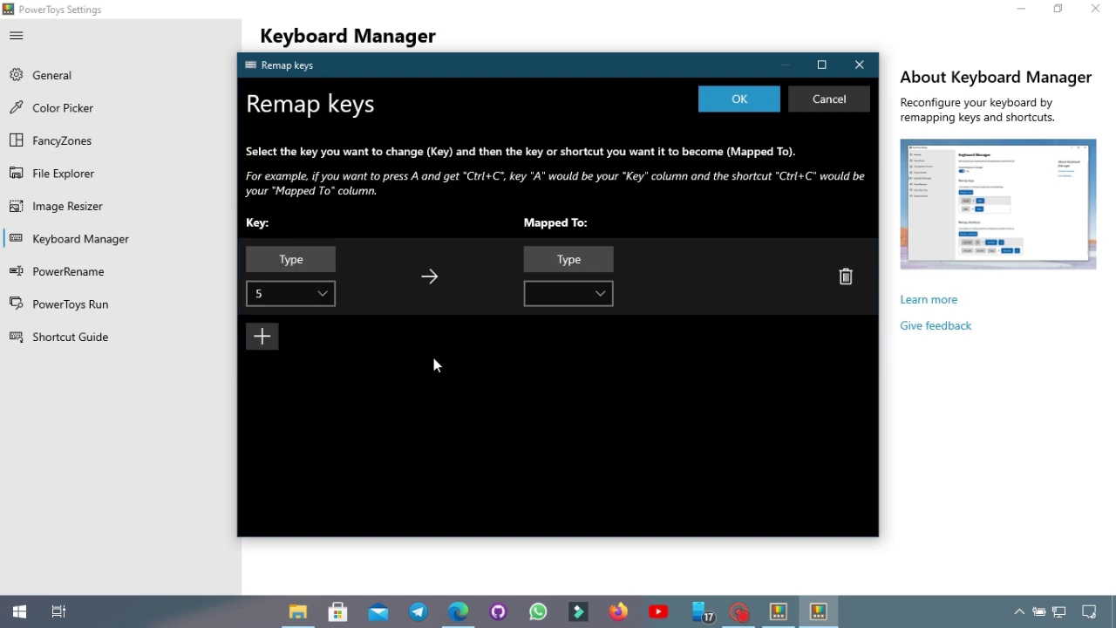
{"action": "left_click", "coordinate": [559, 298]}
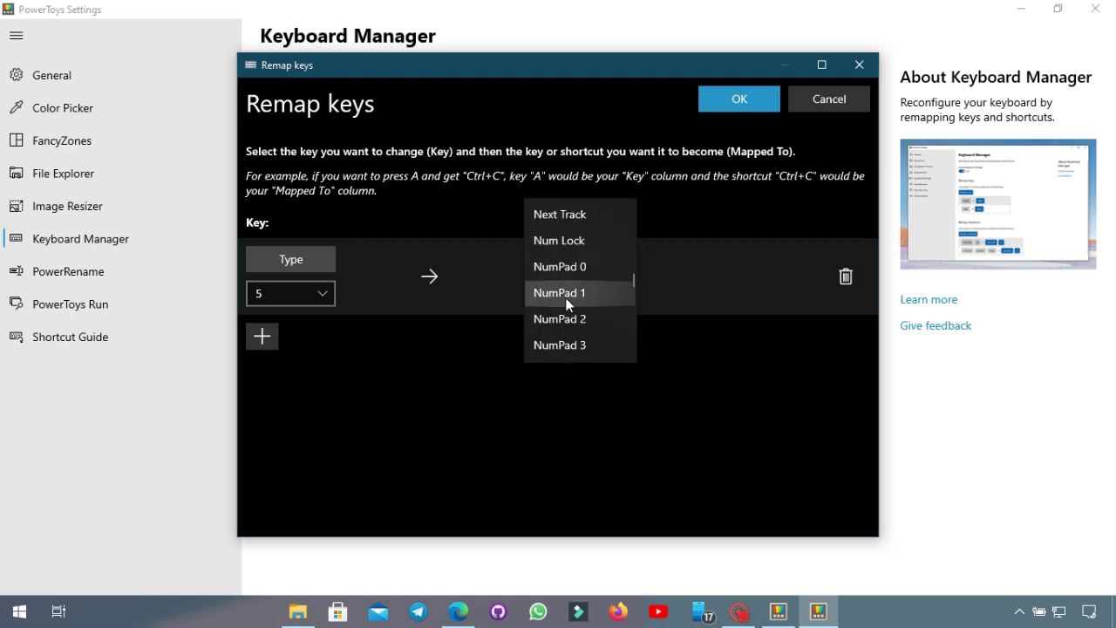
{"action": "key", "text": "6"}
{"action": "key", "text": "Return"}
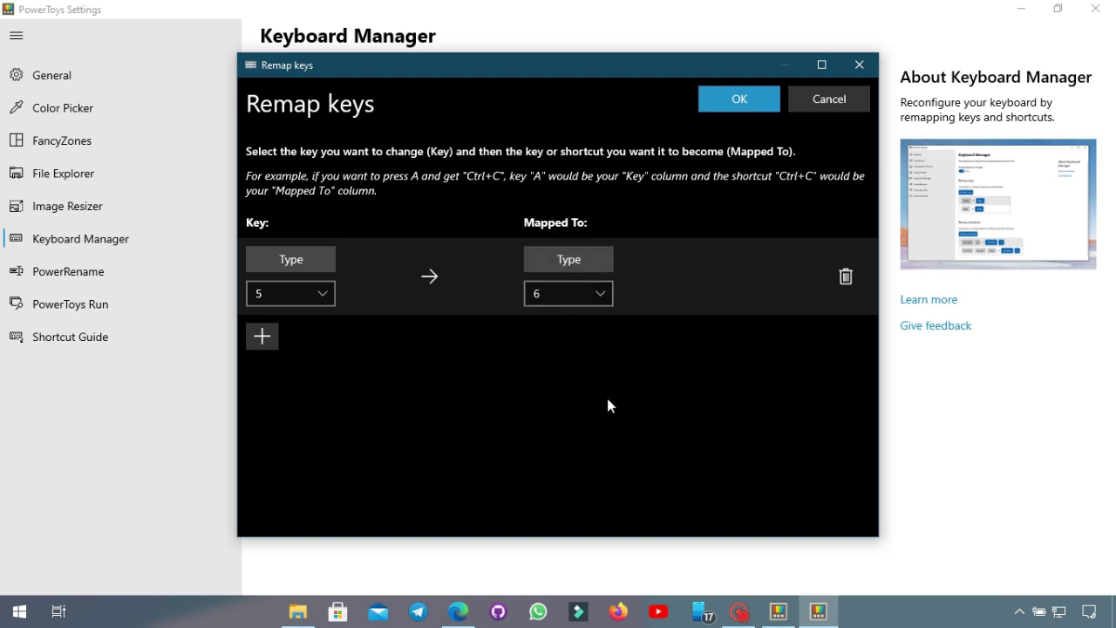
- Look through the other available target keys, keep 6, and save the key remapping despite the reassignment
{"action": "left_click", "coordinate": [593, 296]}
{"action": "scroll", "coordinate": [580, 275], "scroll_direction": "down", "scroll_amount": 10}
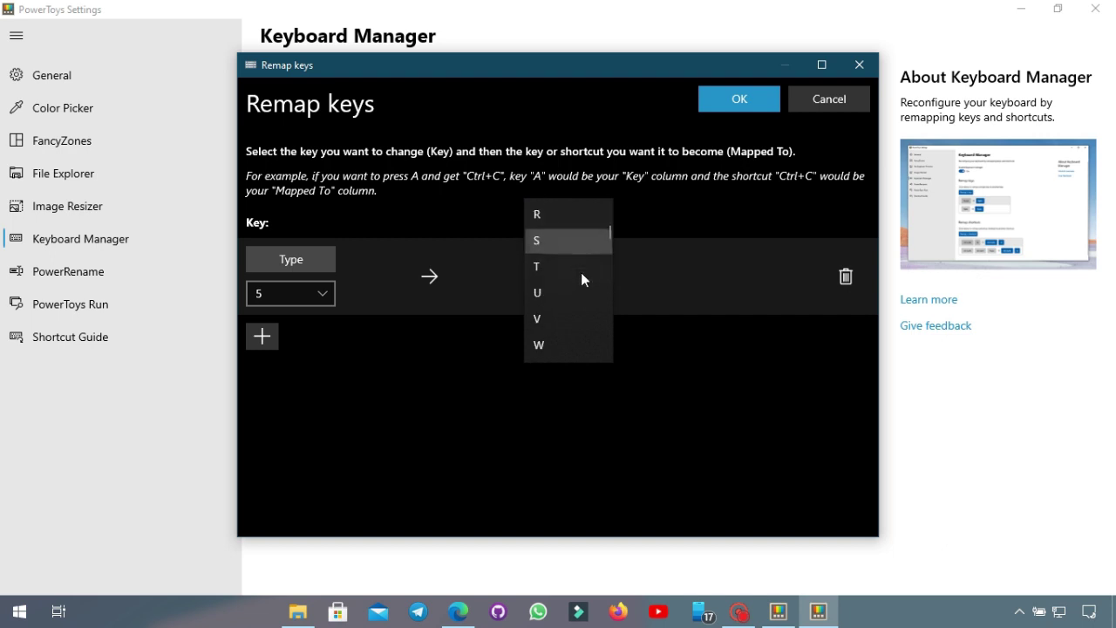
{"action": "scroll", "coordinate": [583, 277], "scroll_direction": "down", "scroll_amount": 5}
{"action": "left_click", "coordinate": [738, 364]}
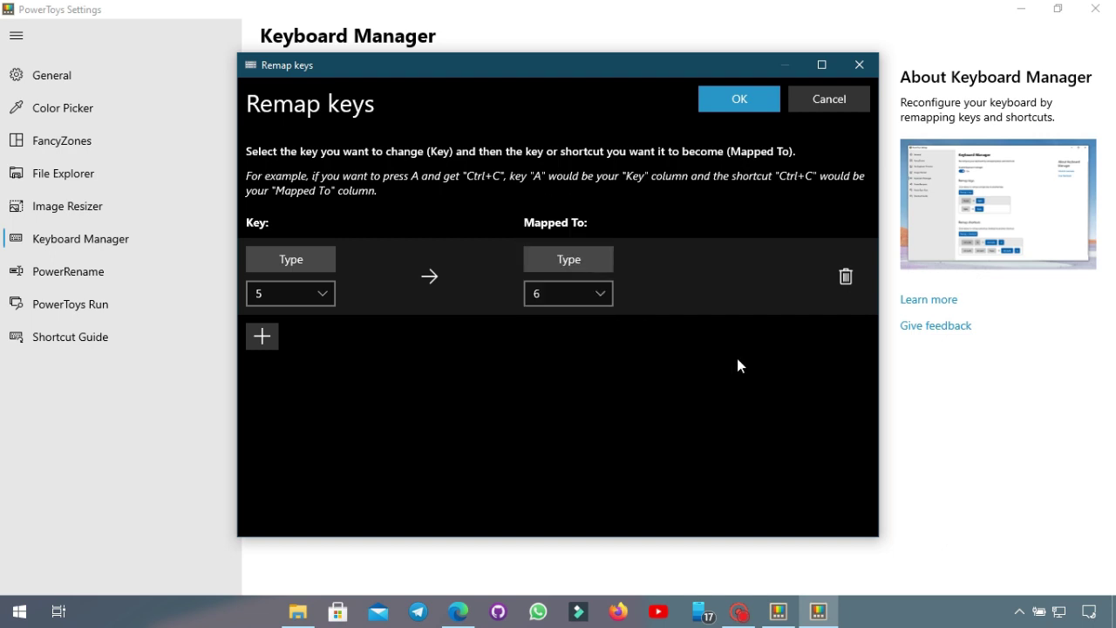
{"action": "left_click", "coordinate": [725, 99]}
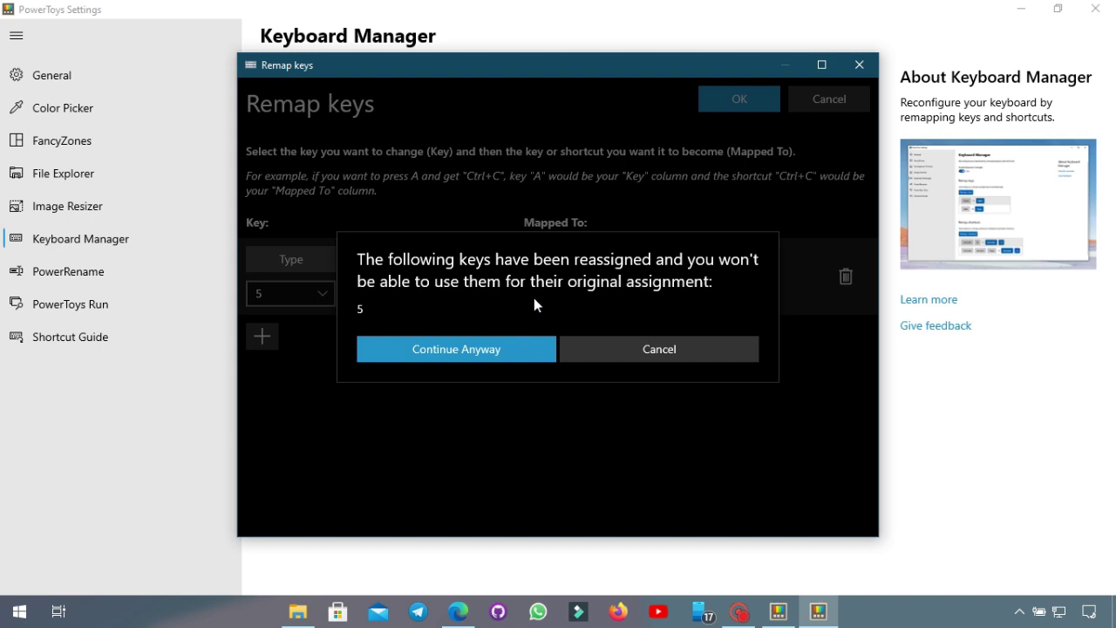
{"action": "left_click", "coordinate": [435, 349]}
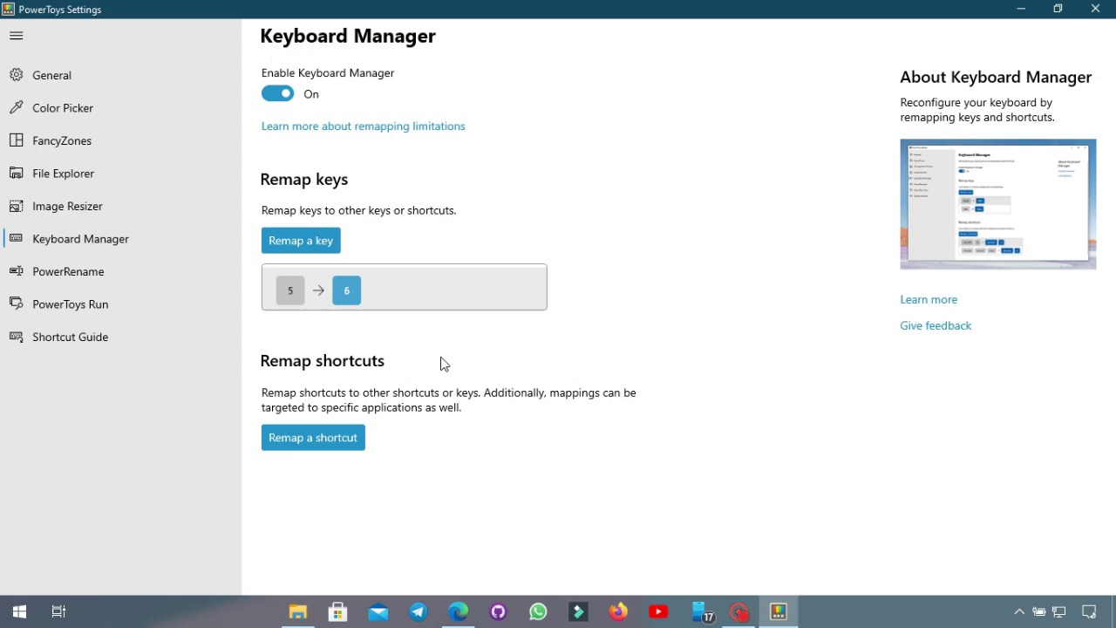
- Open Notepad, test the remapped key by entering a row of twelve 6s, and close the document
{"action": "key", "text": "super"}
{"action": "type", "text": "notepad"}
{"action": "key", "text": "Return"}
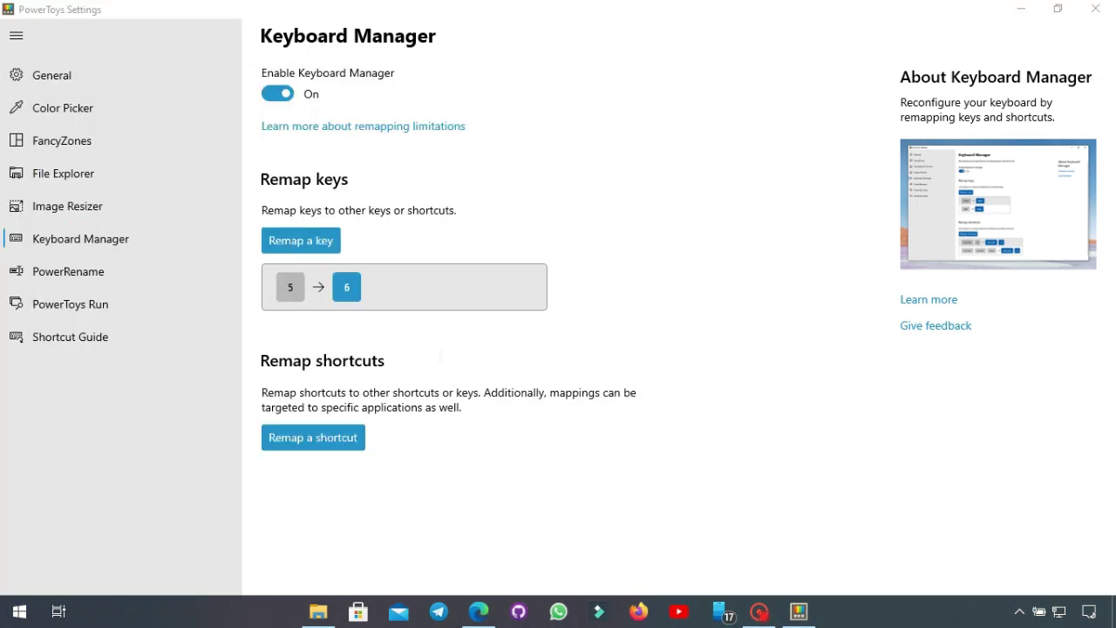
{"action": "type", "text": "6"}
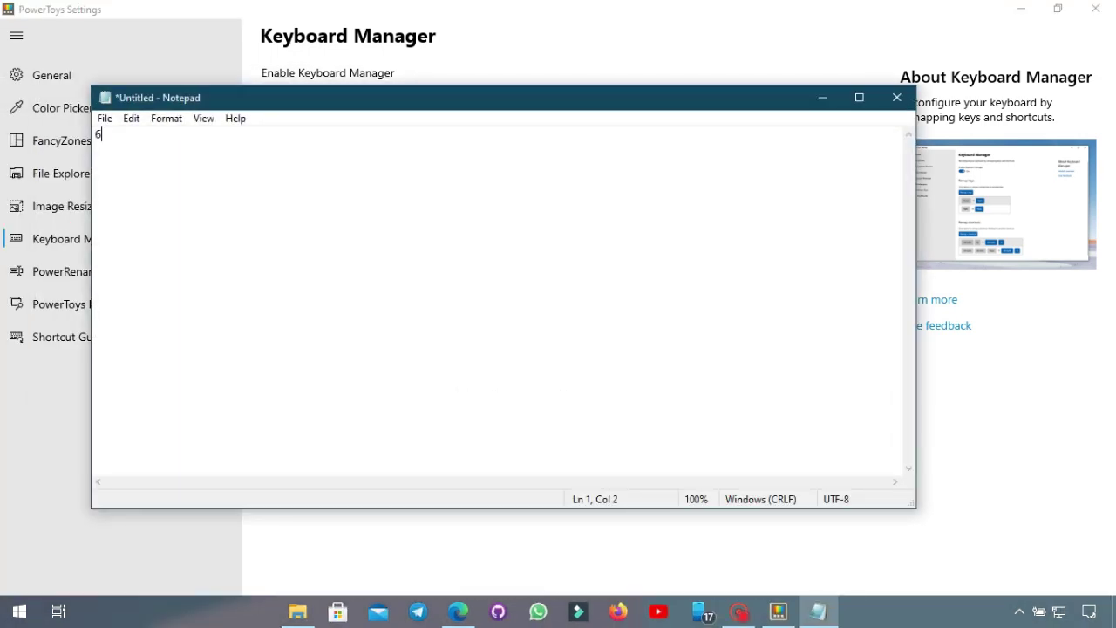
{"action": "type", "text": "66666"}
{"action": "type", "text": "666666"}
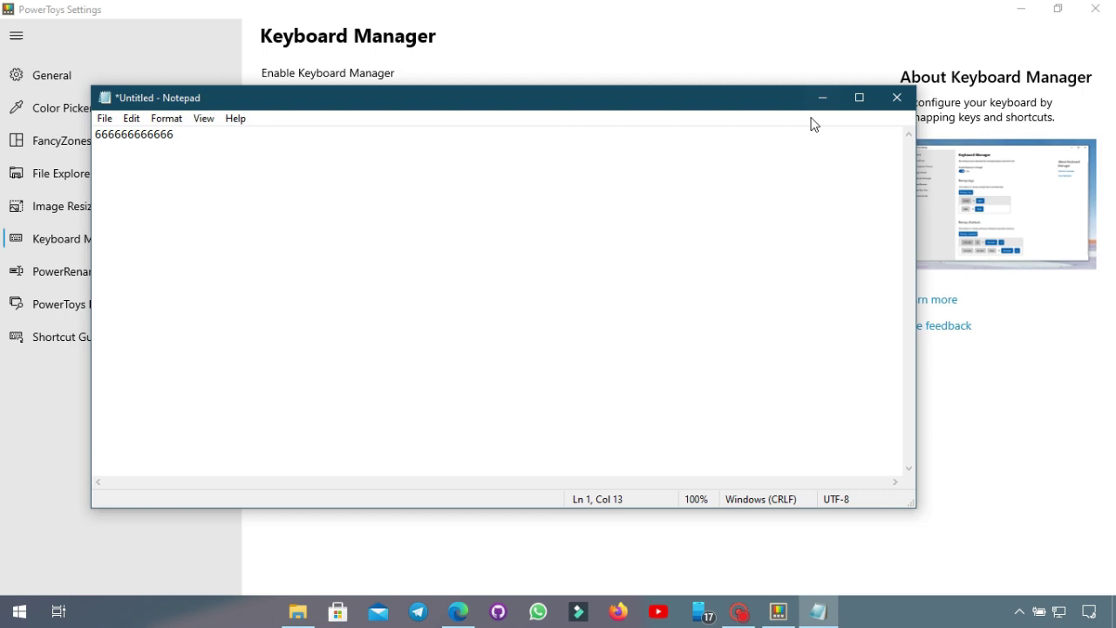
{"action": "left_click", "coordinate": [896, 98]}
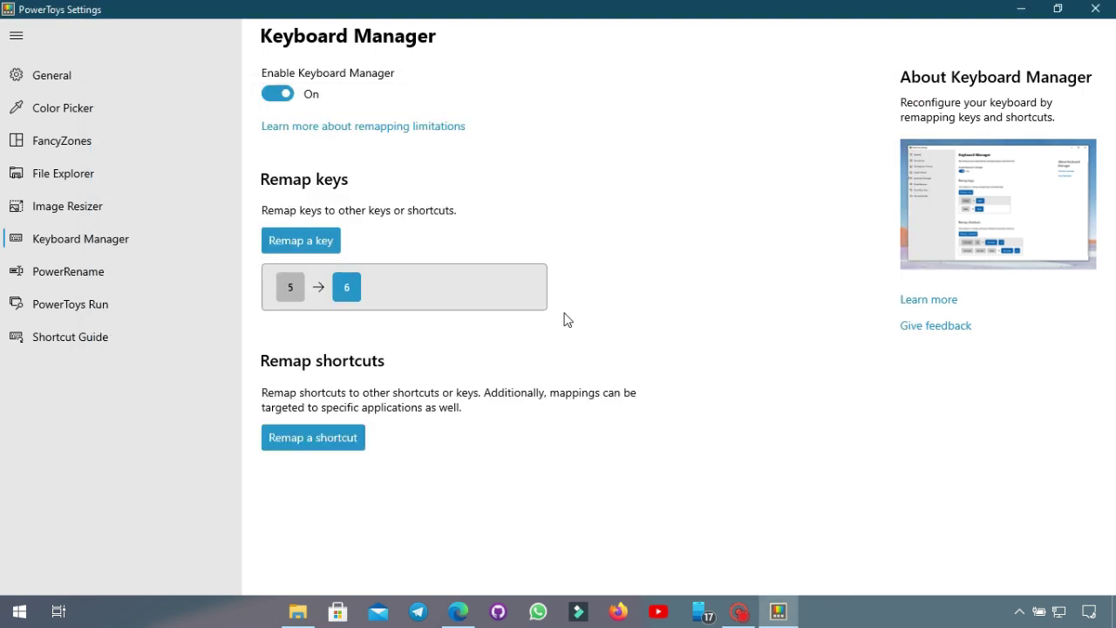
- Delete the 5-to-6 key remapping, save the change, and switch Keyboard Manager off and on again
{"action": "left_click", "coordinate": [297, 242]}
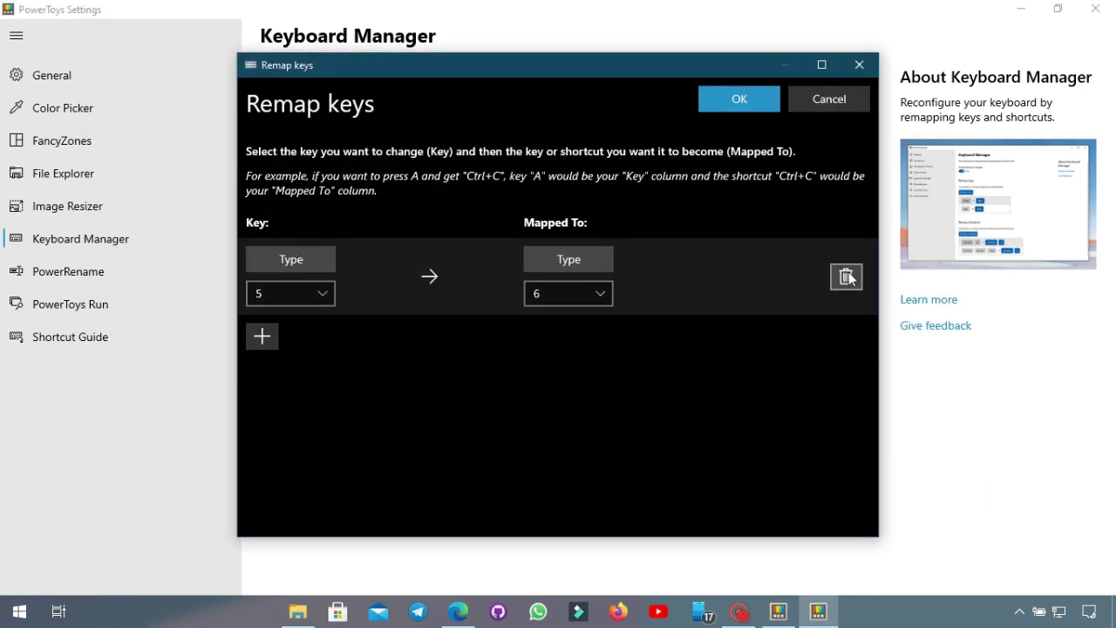
{"action": "left_click", "coordinate": [846, 275]}
{"action": "left_click", "coordinate": [738, 106]}
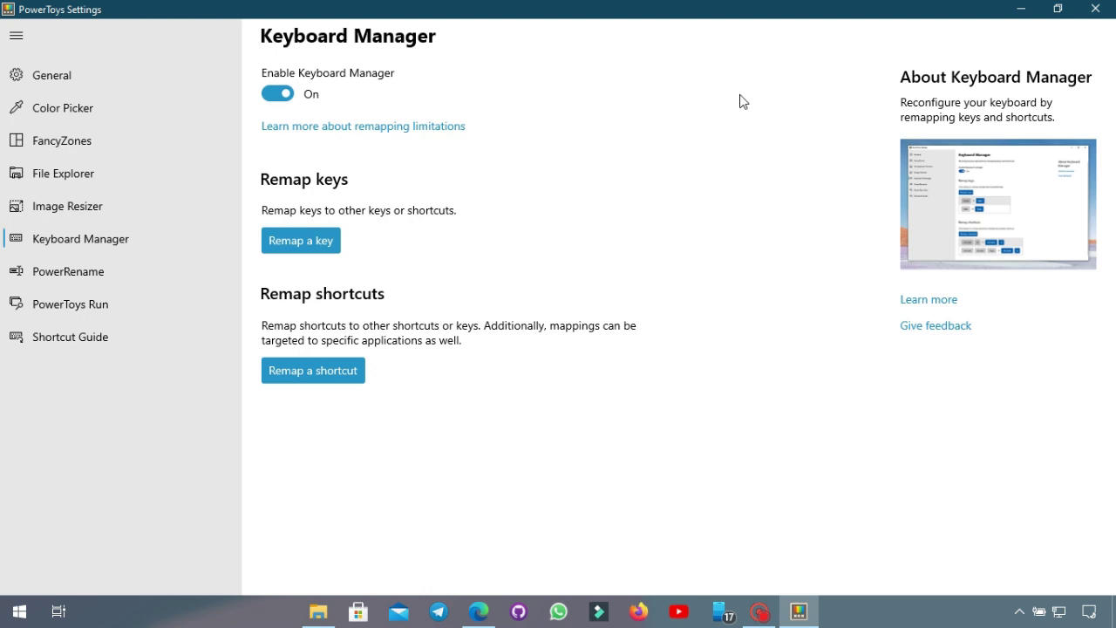
{"action": "left_click", "coordinate": [286, 96]}
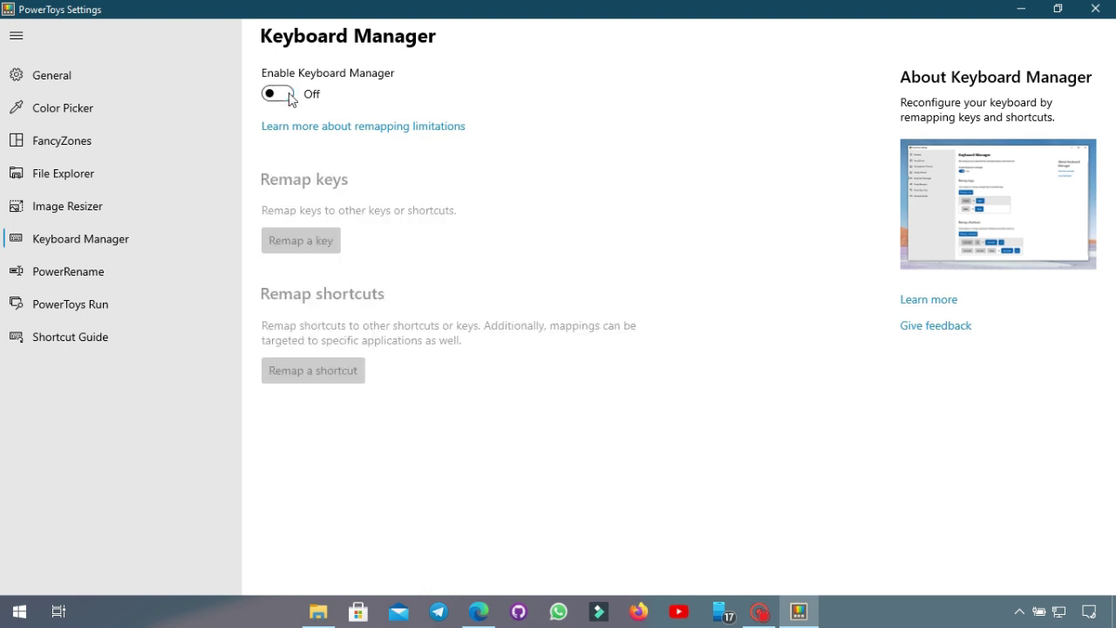
{"action": "left_click", "coordinate": [288, 96]}
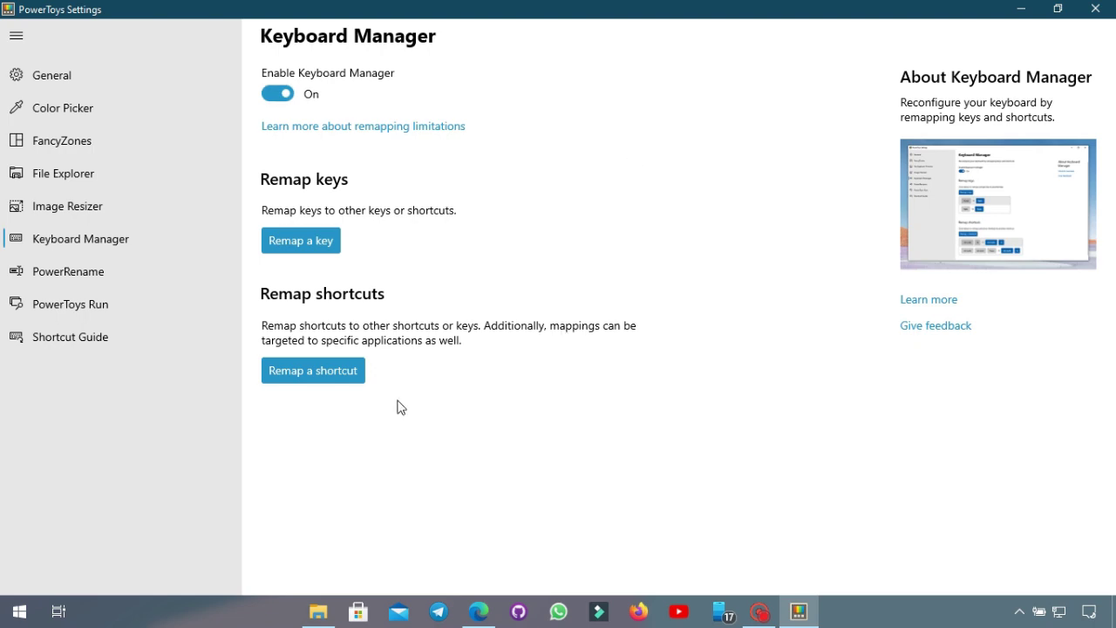
- Add a shortcut remapping in Keyboard Manager with Ctrl + C as the original shortcut
{"action": "left_click", "coordinate": [317, 375]}
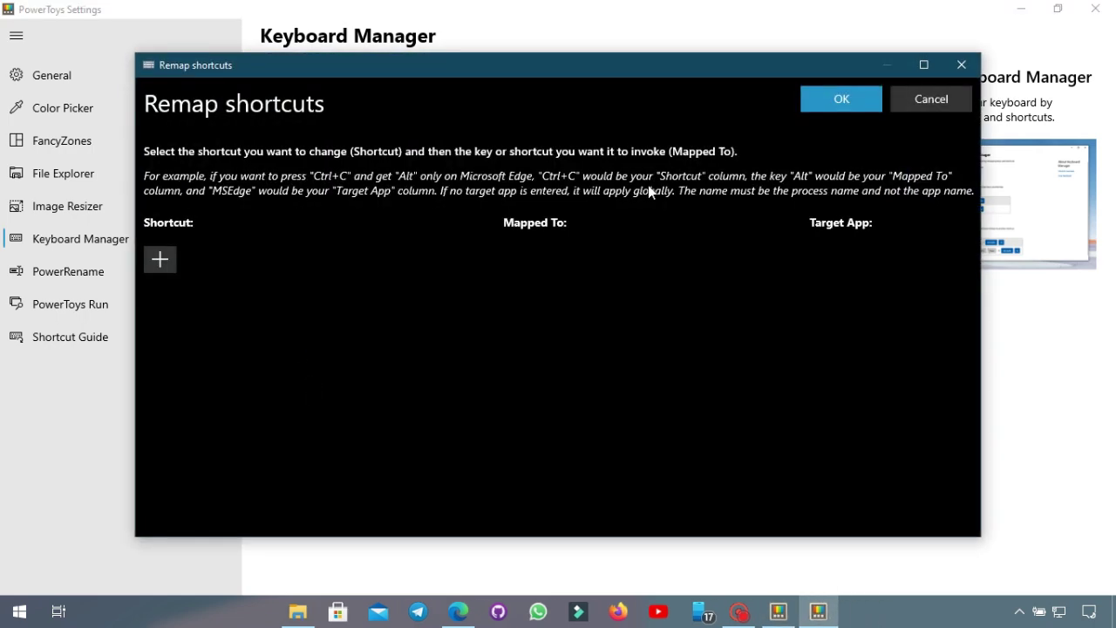
{"action": "left_click", "coordinate": [160, 259]}
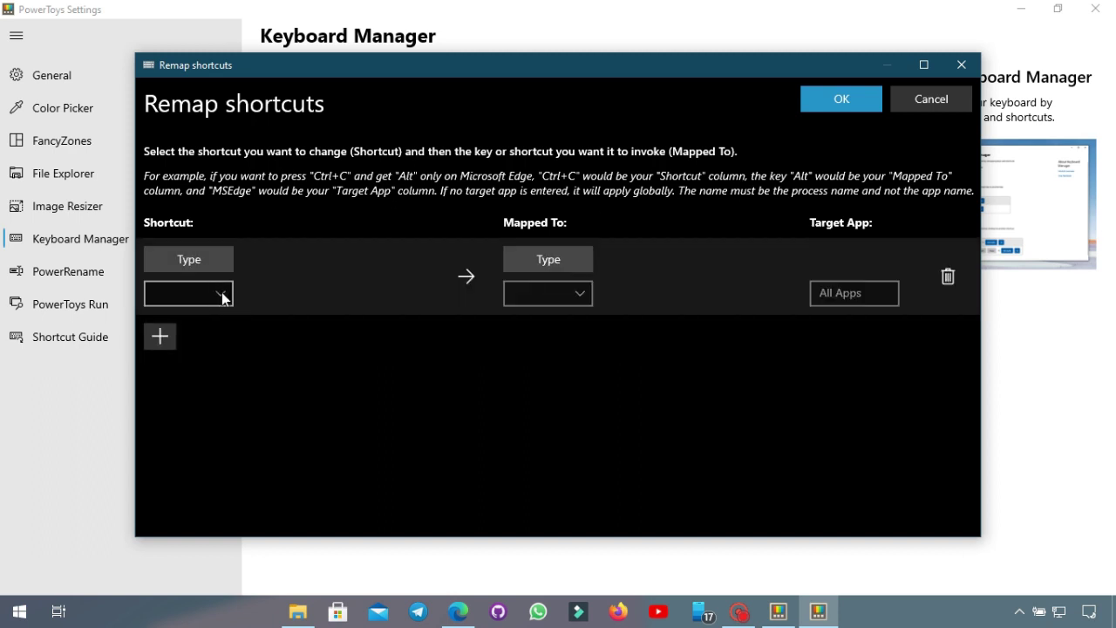
{"action": "left_click", "coordinate": [223, 298]}
{"action": "scroll", "coordinate": [218, 301], "scroll_direction": "down", "scroll_amount": 10}
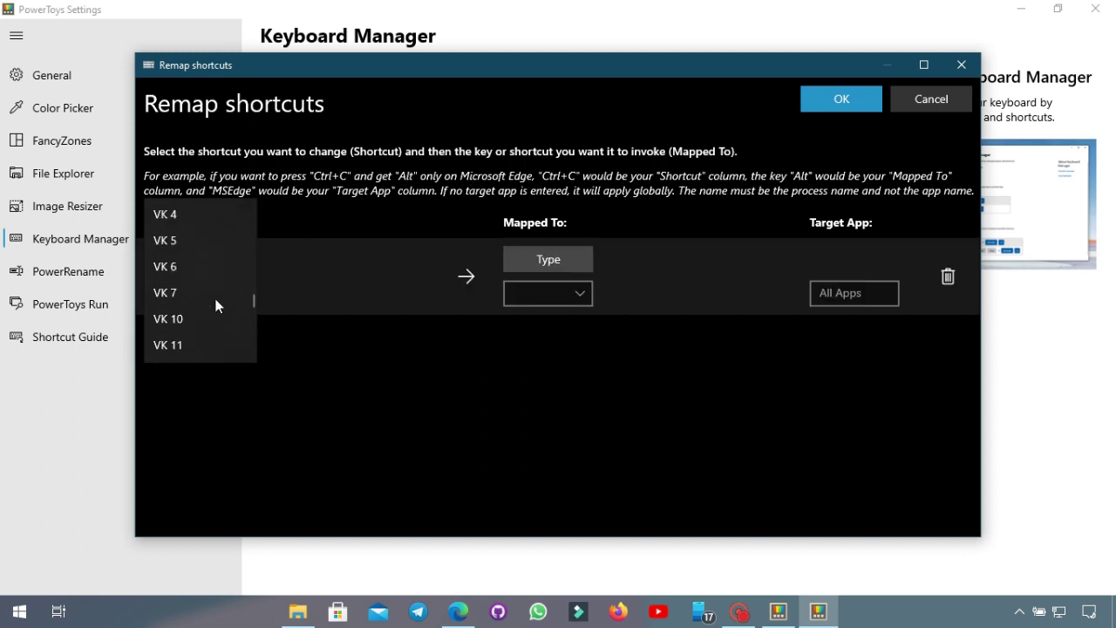
{"action": "scroll", "coordinate": [217, 303], "scroll_direction": "up", "scroll_amount": 10}
{"action": "left_click", "coordinate": [200, 346]}
{"action": "left_click", "coordinate": [296, 294]}
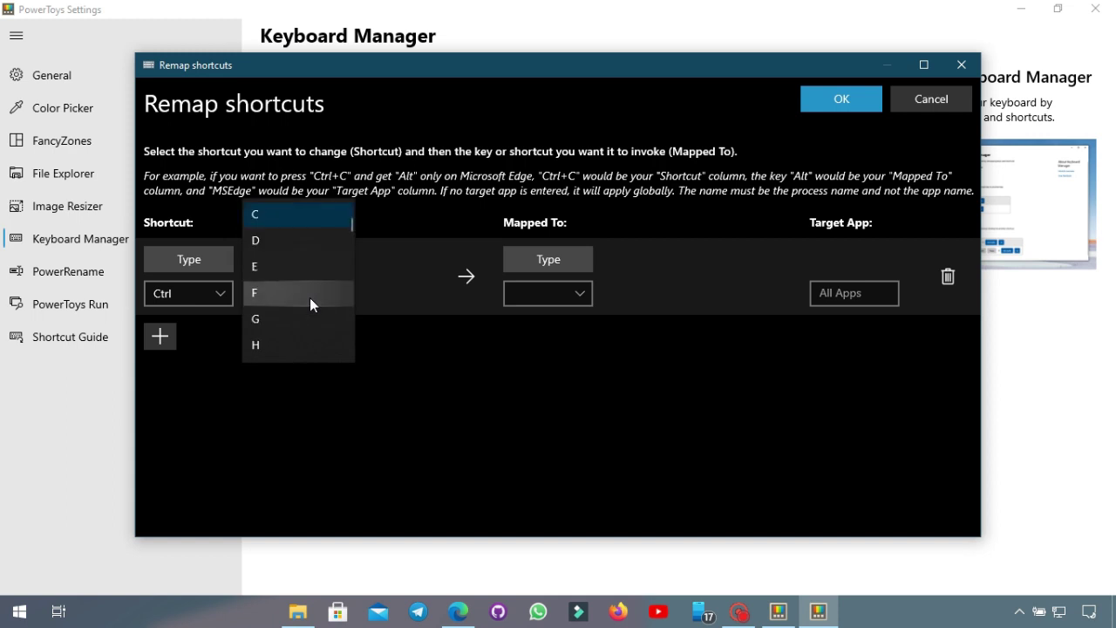
{"action": "left_click", "coordinate": [297, 215]}
- Set Ctrl as the first key of the mapped-to shortcut and choose its second key
{"action": "left_click", "coordinate": [556, 293]}
{"action": "scroll", "coordinate": [555, 289], "scroll_direction": "up", "scroll_amount": 10}
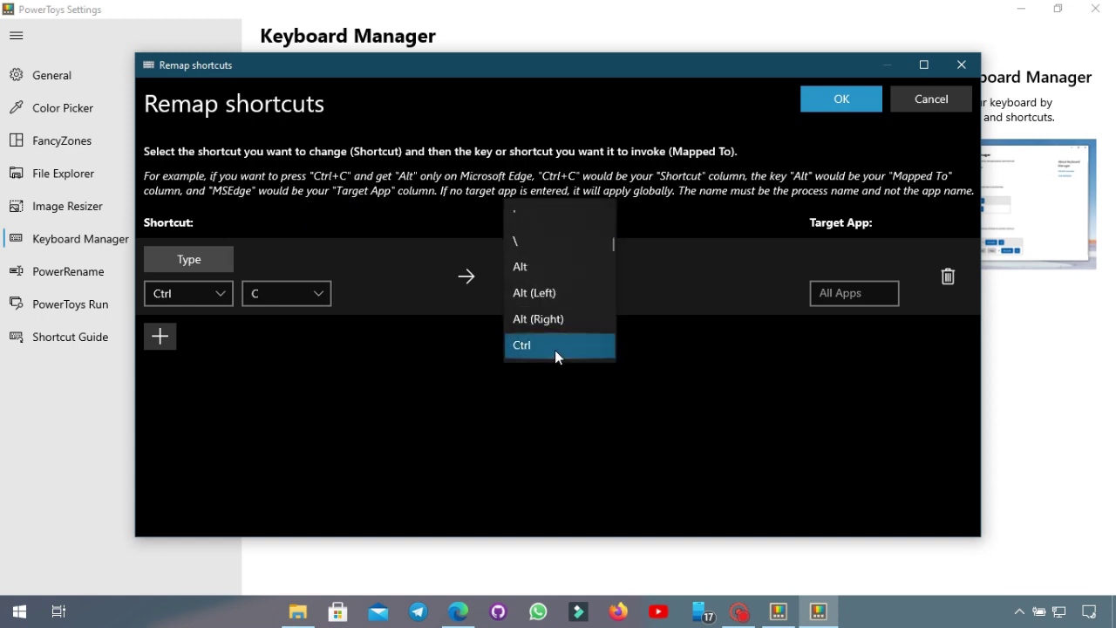
{"action": "left_click", "coordinate": [556, 347]}
{"action": "left_click", "coordinate": [645, 293]}
{"action": "left_click", "coordinate": [643, 212]}
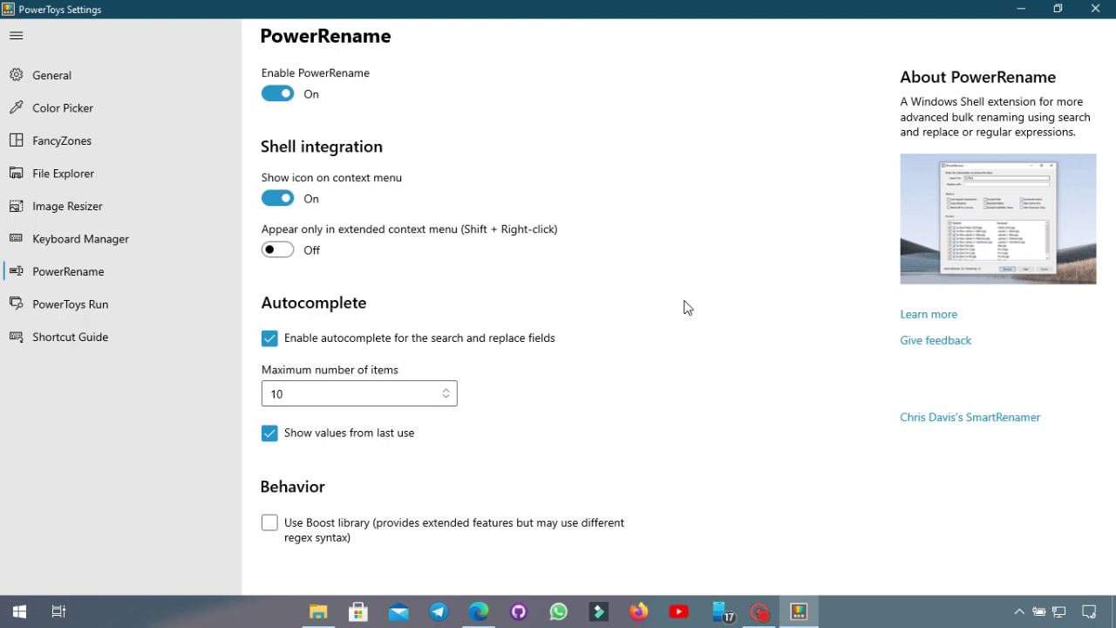
- Switch to File Explorer, select Published 1.txt, Published 2.txt and Published 3.txt in the Examples folder, and open them in PowerRename
{"action": "left_click", "coordinate": [319, 611]}
{"action": "left_click", "coordinate": [237, 157]}
{"action": "left_click", "coordinate": [262, 190]}
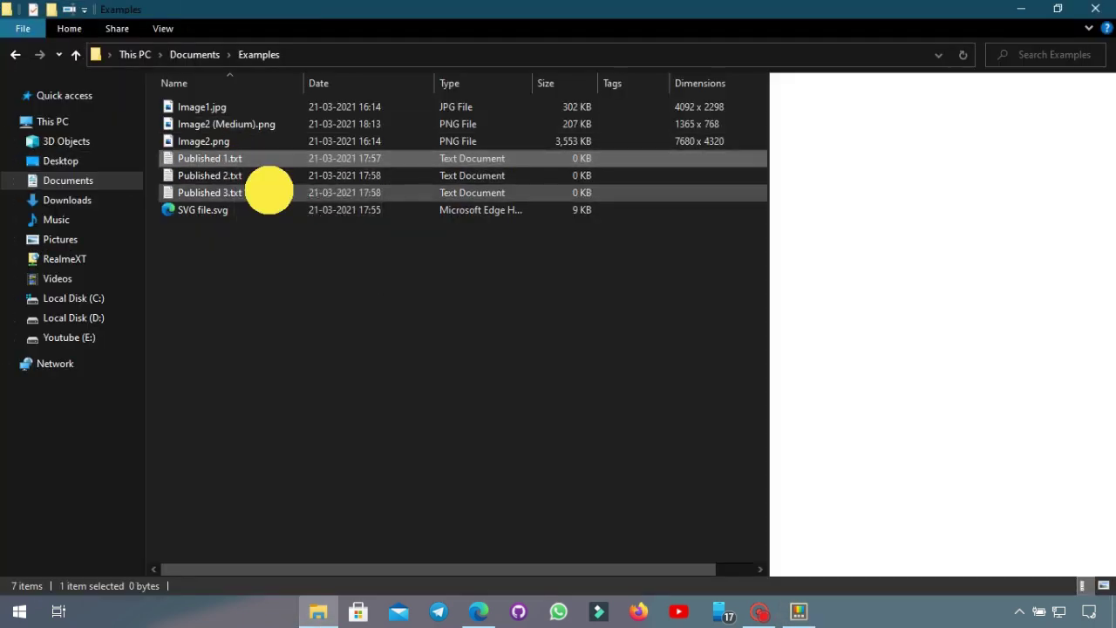
{"action": "left_click_drag", "start_coordinate": [161, 159], "coordinate": [219, 194]}
{"action": "right_click", "coordinate": [252, 172]}
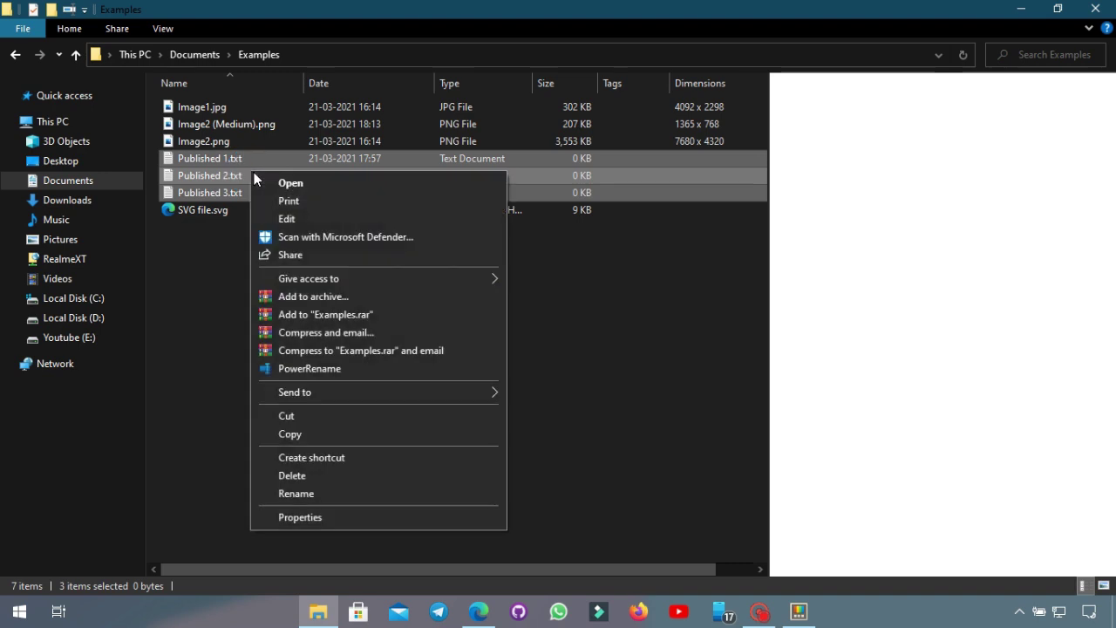
{"action": "left_click", "coordinate": [319, 495]}
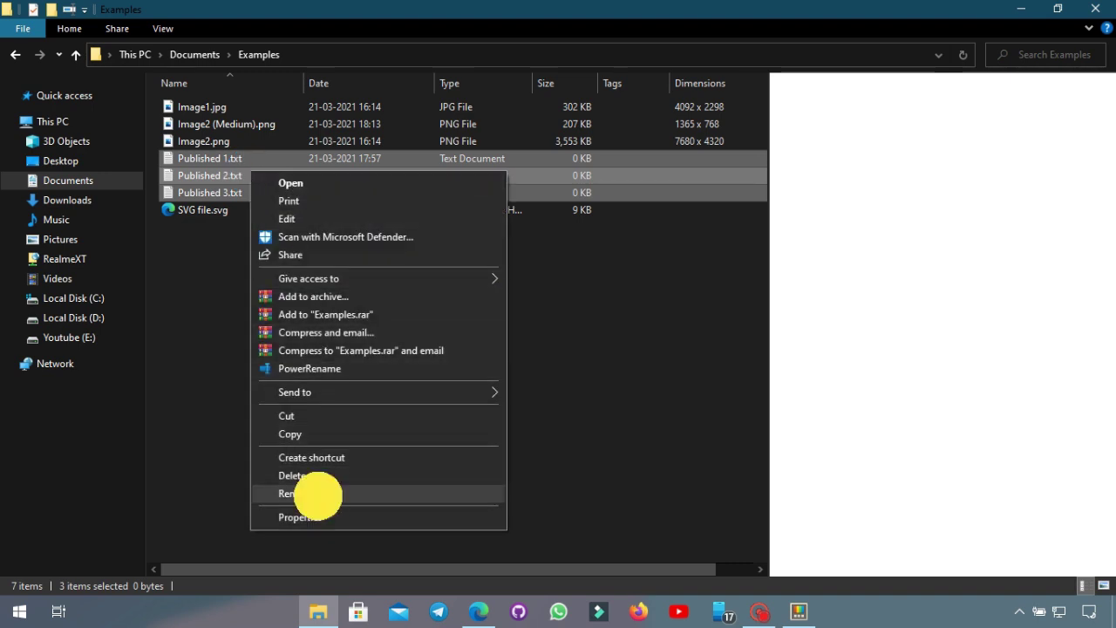
{"action": "left_click", "coordinate": [314, 367]}
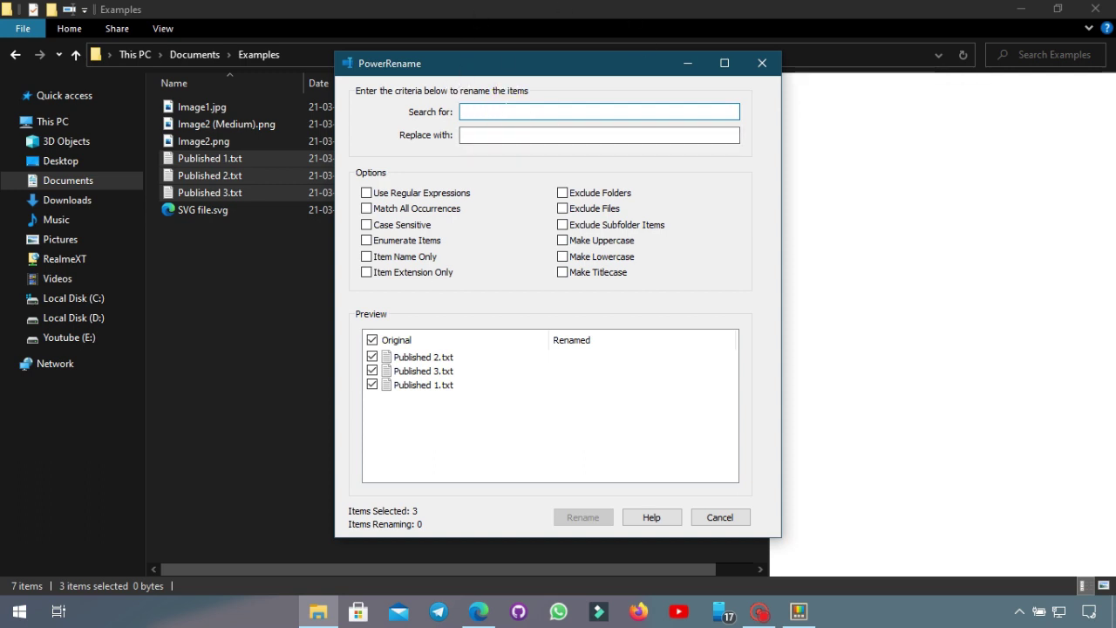
- Set PowerRename to search for "Published" and replace it with "Pixels"
{"action": "type", "text": "Published"}
{"action": "left_click", "coordinate": [497, 139]}
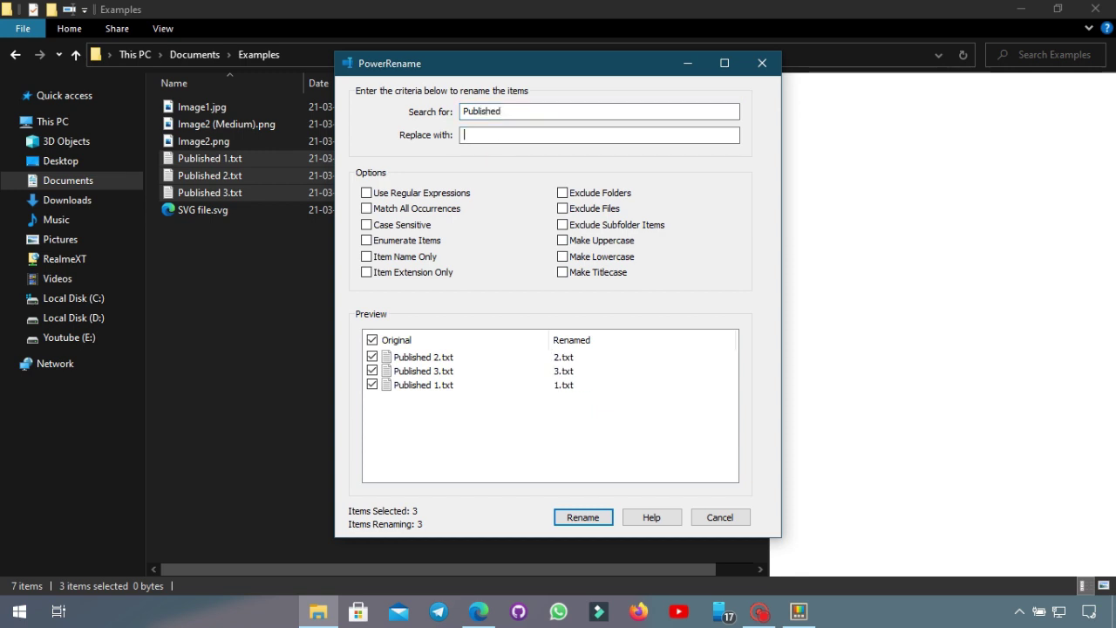
{"action": "type", "text": "Pixels"}
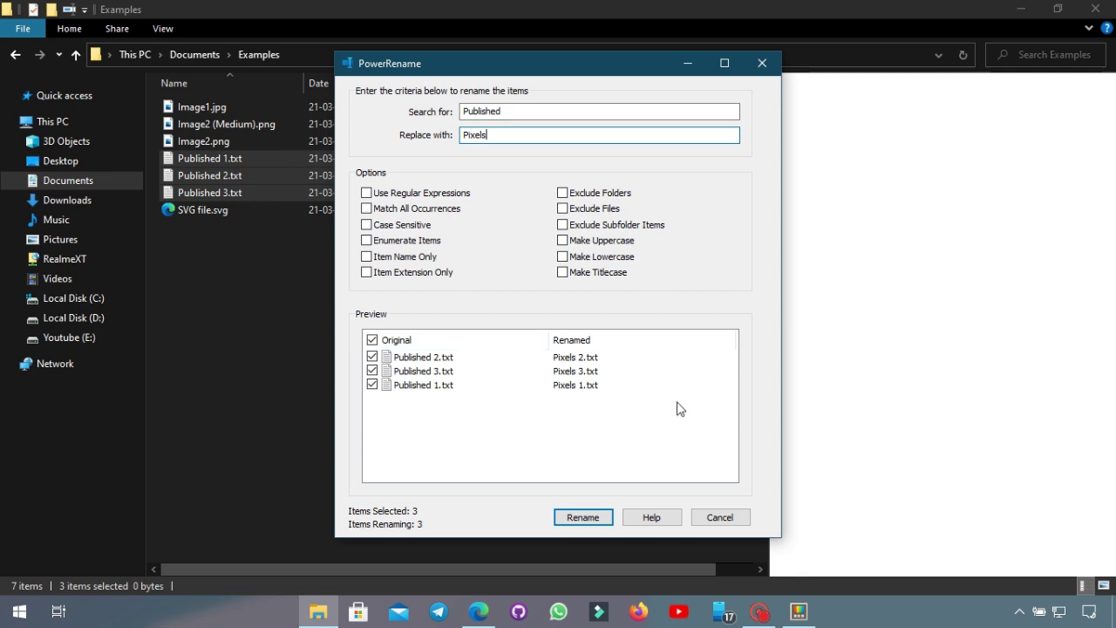
- Try out PowerRename's Case Sensitive, Exclude Folders and Exclude Files options and clear them again
{"action": "left_click", "coordinate": [373, 340]}
{"action": "left_click", "coordinate": [367, 194]}
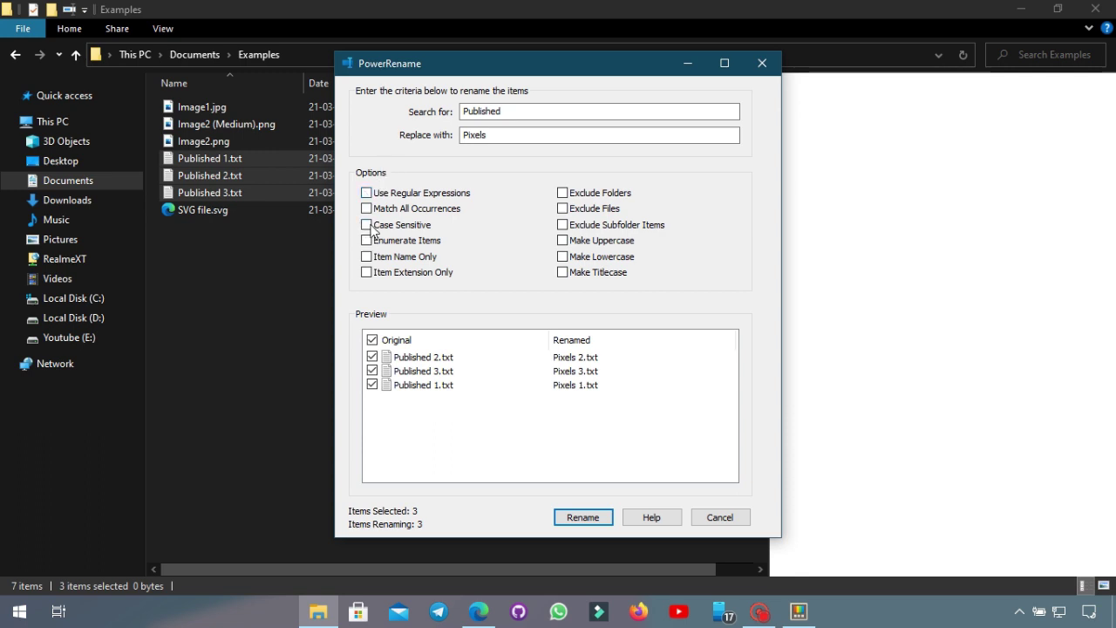
{"action": "left_click", "coordinate": [367, 225]}
{"action": "left_click", "coordinate": [367, 226]}
{"action": "left_click", "coordinate": [563, 193]}
{"action": "left_click", "coordinate": [563, 208]}
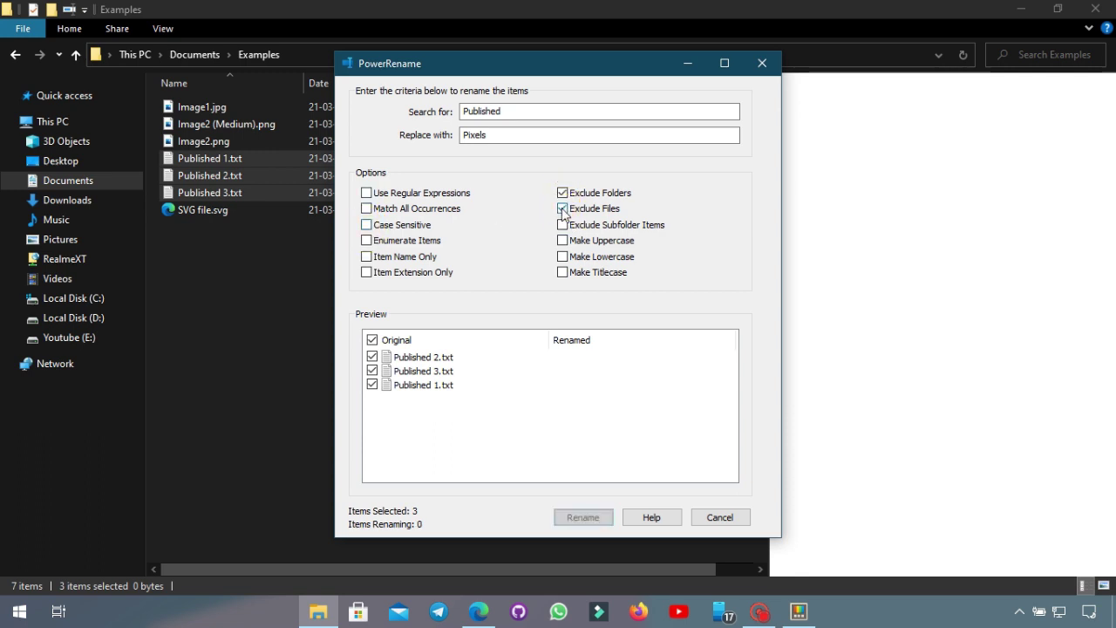
{"action": "left_click", "coordinate": [563, 208]}
{"action": "left_click", "coordinate": [563, 193]}
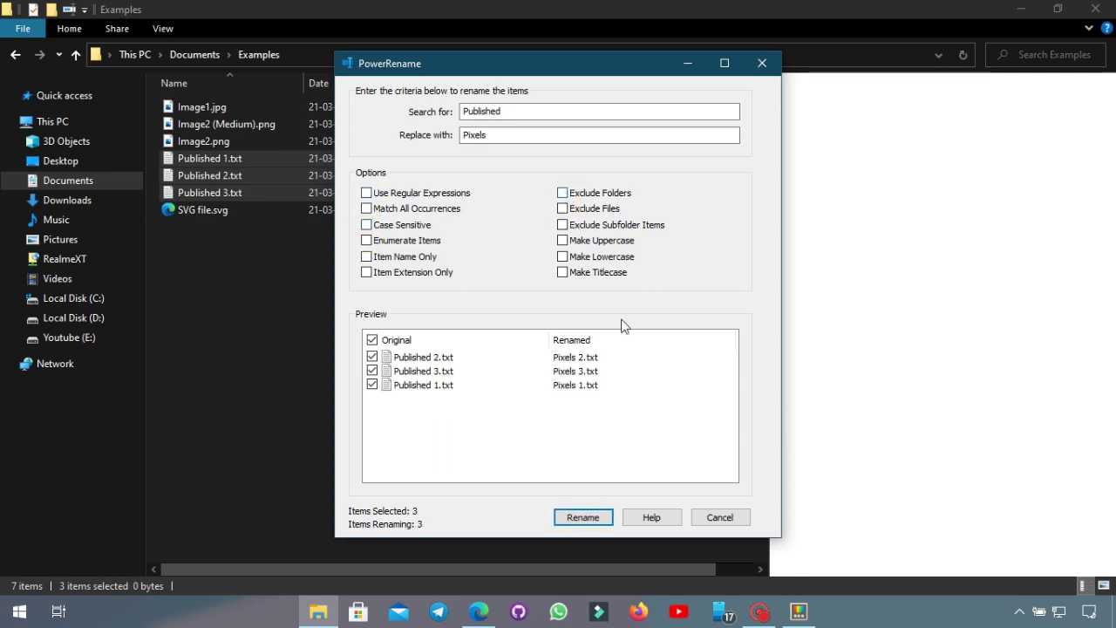
- Apply the rename to the three text files, check each renamed file, and minimize the folder window
{"action": "left_click", "coordinate": [584, 518]}
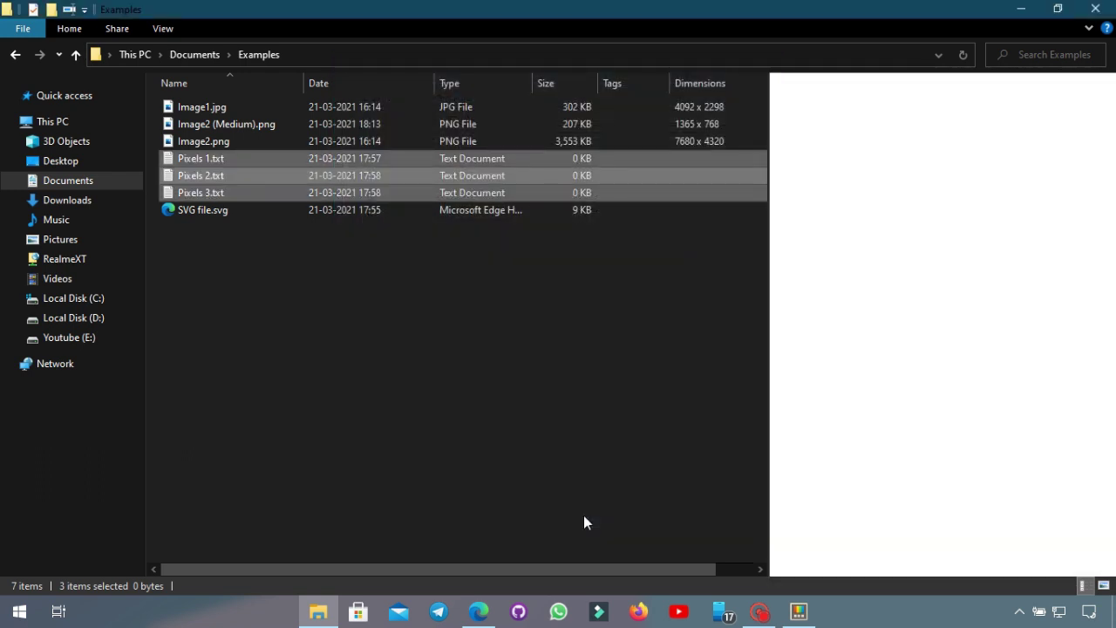
{"action": "left_click", "coordinate": [218, 159]}
{"action": "left_click", "coordinate": [219, 175]}
{"action": "left_click", "coordinate": [195, 197]}
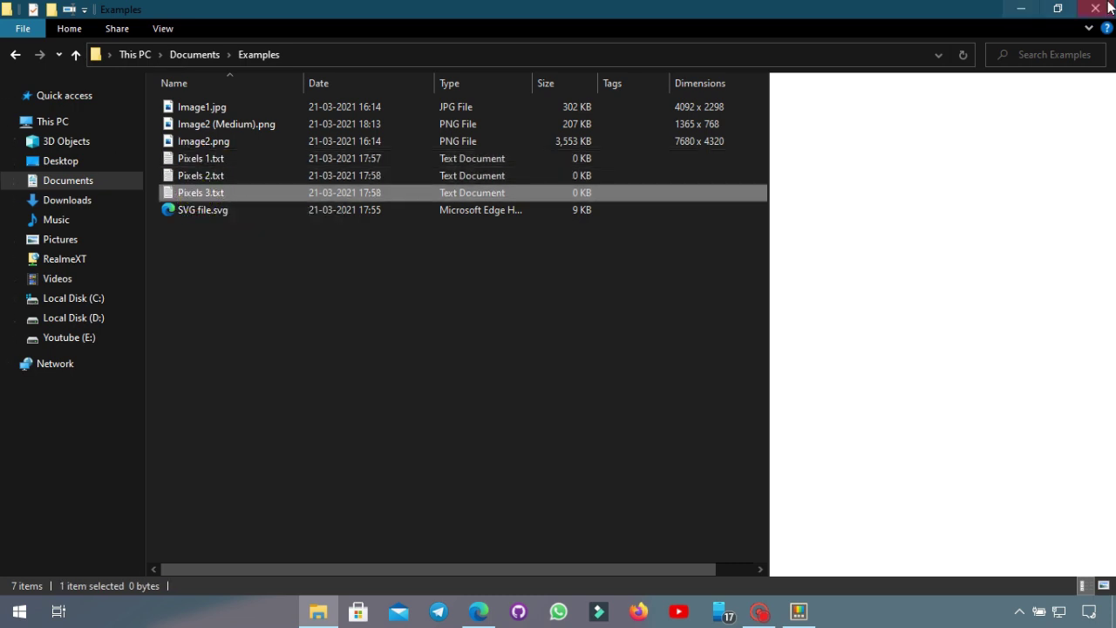
{"action": "left_click", "coordinate": [1021, 9]}
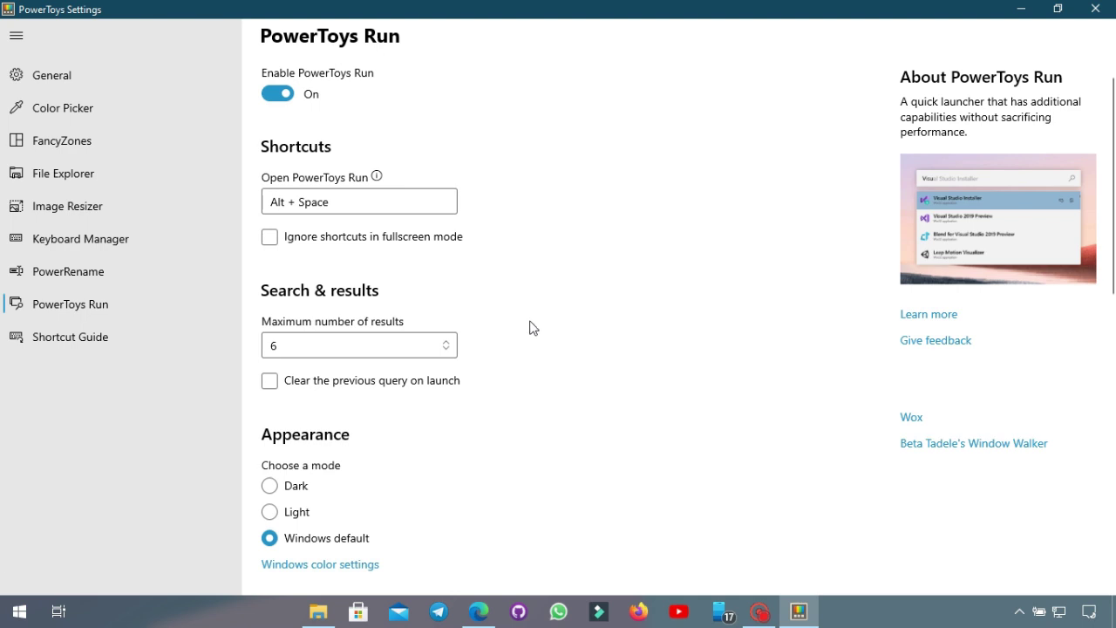
- Search for "tele" in Windows search and dismiss the results without opening anything
{"action": "key", "text": "super"}
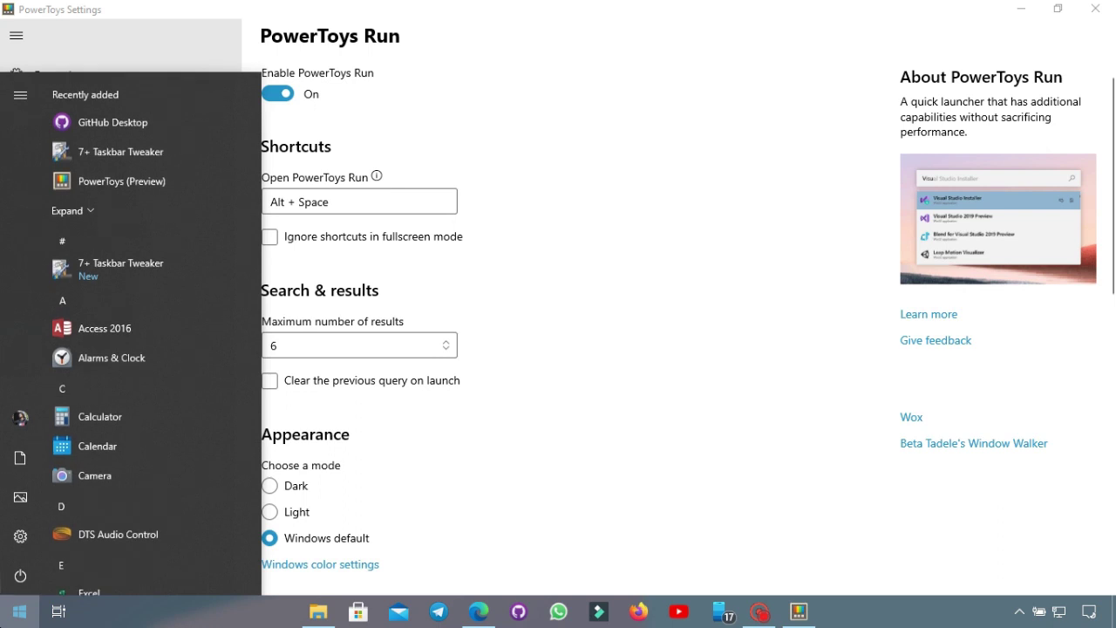
{"action": "type", "text": "tele"}
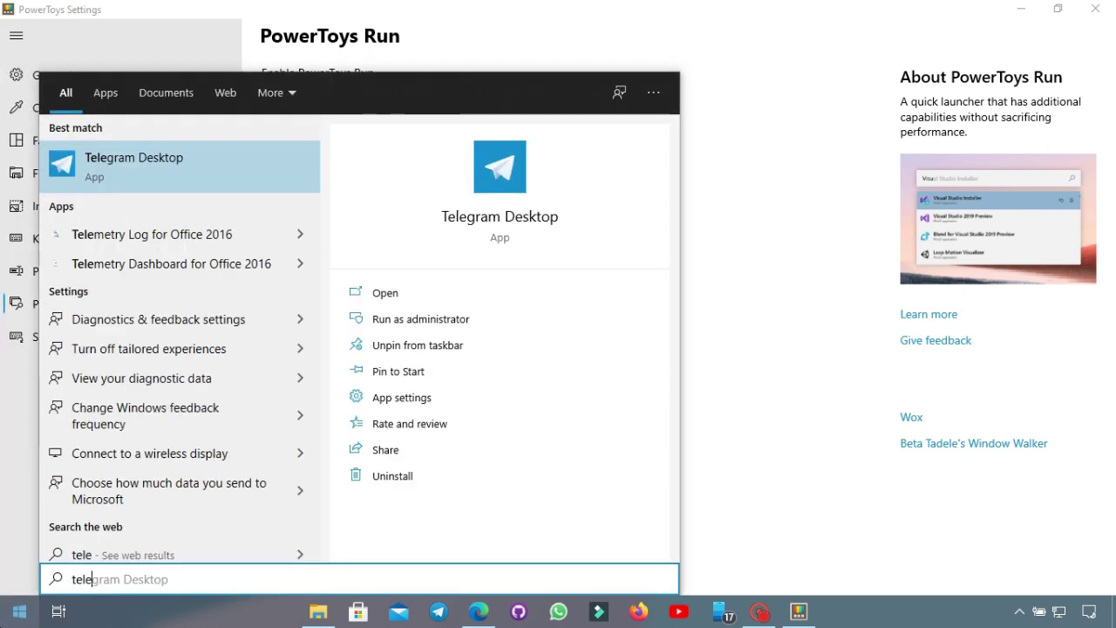
{"action": "left_click", "coordinate": [812, 302]}
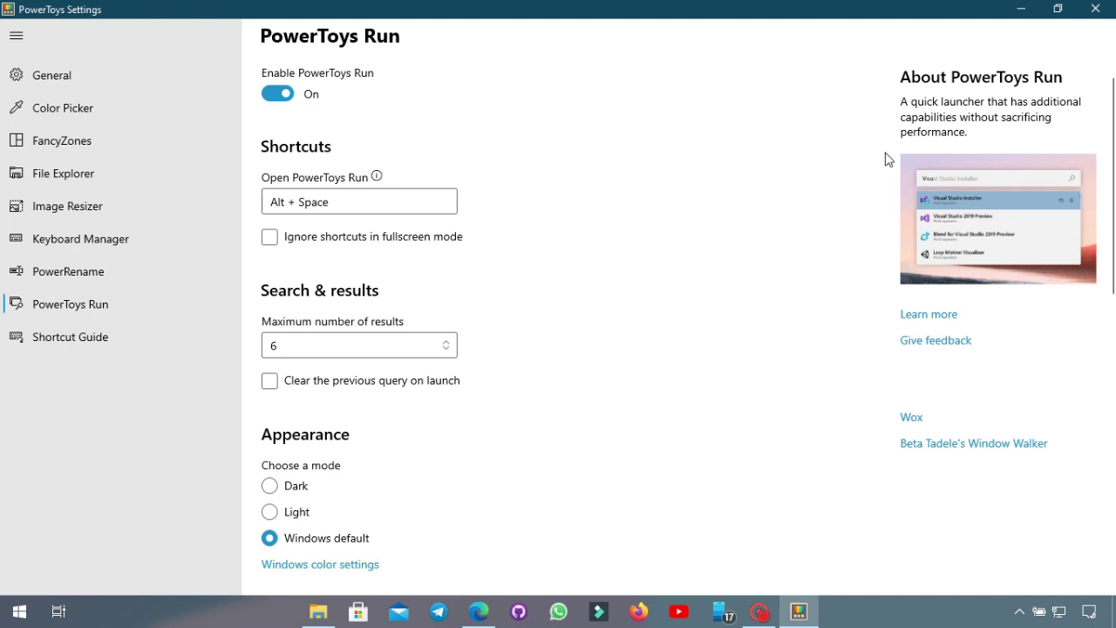
- Search for "youtube" and "telegra" in PowerToys Run with the settings window reduced, and maximize that window again
{"action": "left_click", "coordinate": [1058, 9]}
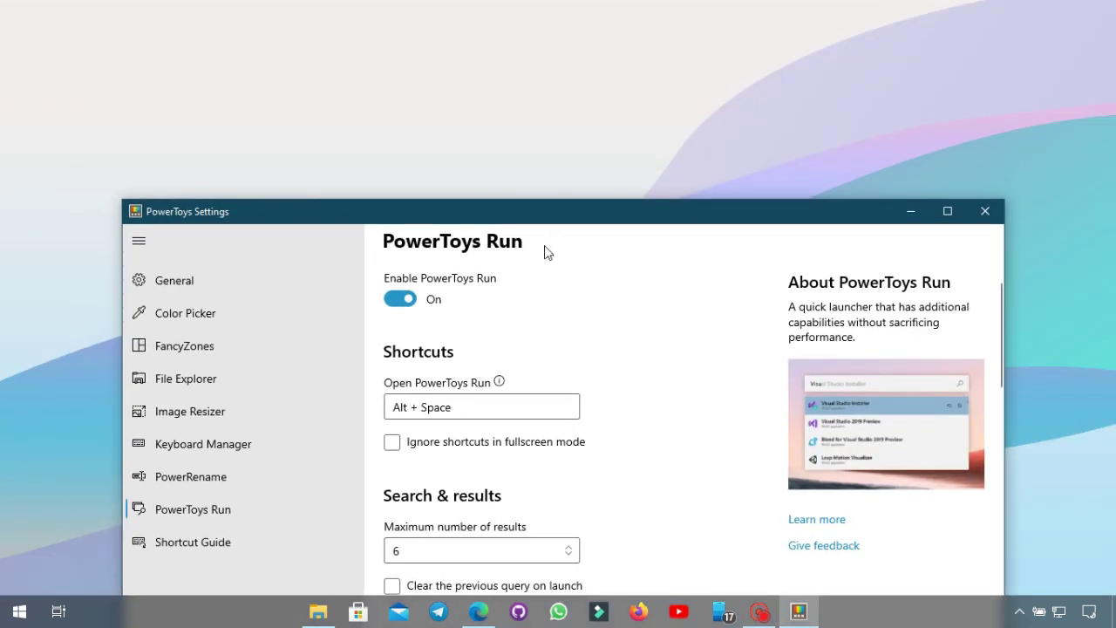
{"action": "key", "text": "alt+space"}
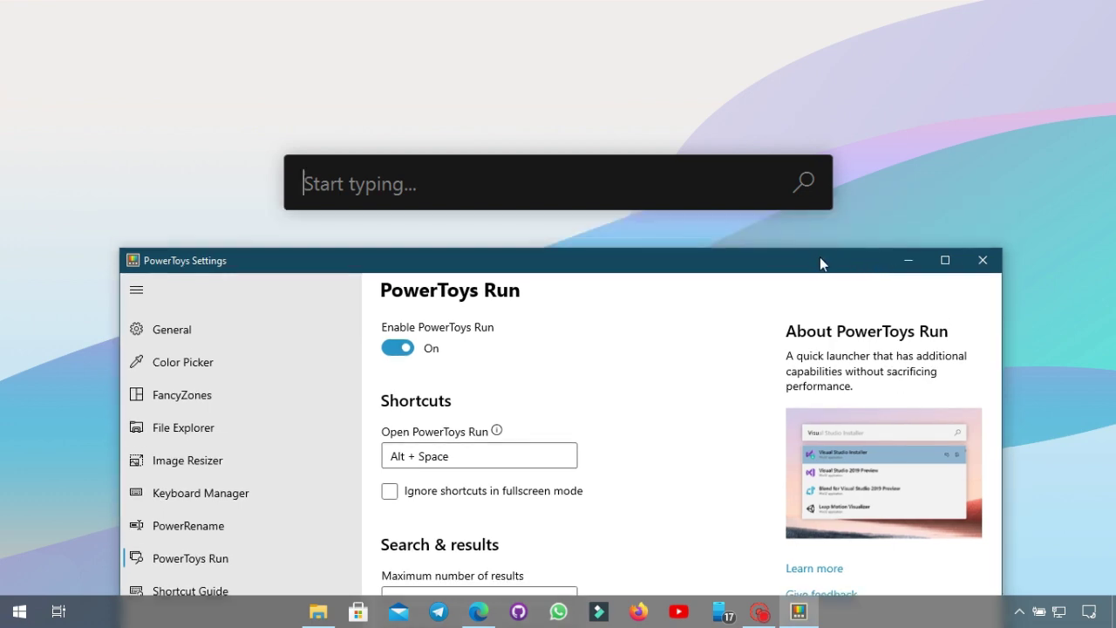
{"action": "type", "text": "youtube"}
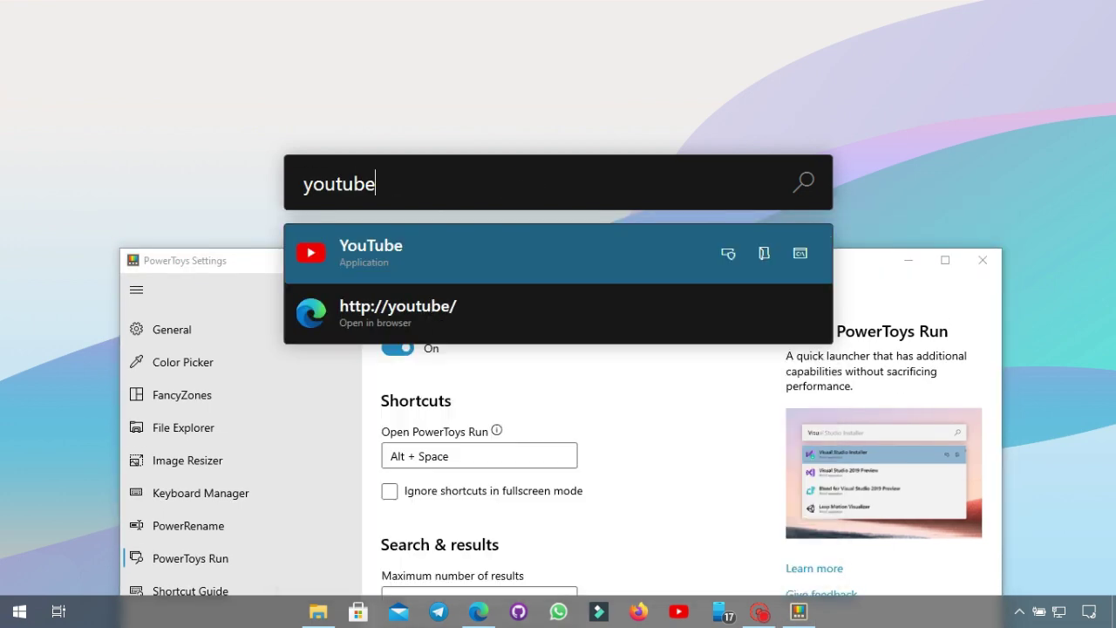
{"action": "key", "text": "ctrl+a"}
{"action": "type", "text": "telegra"}
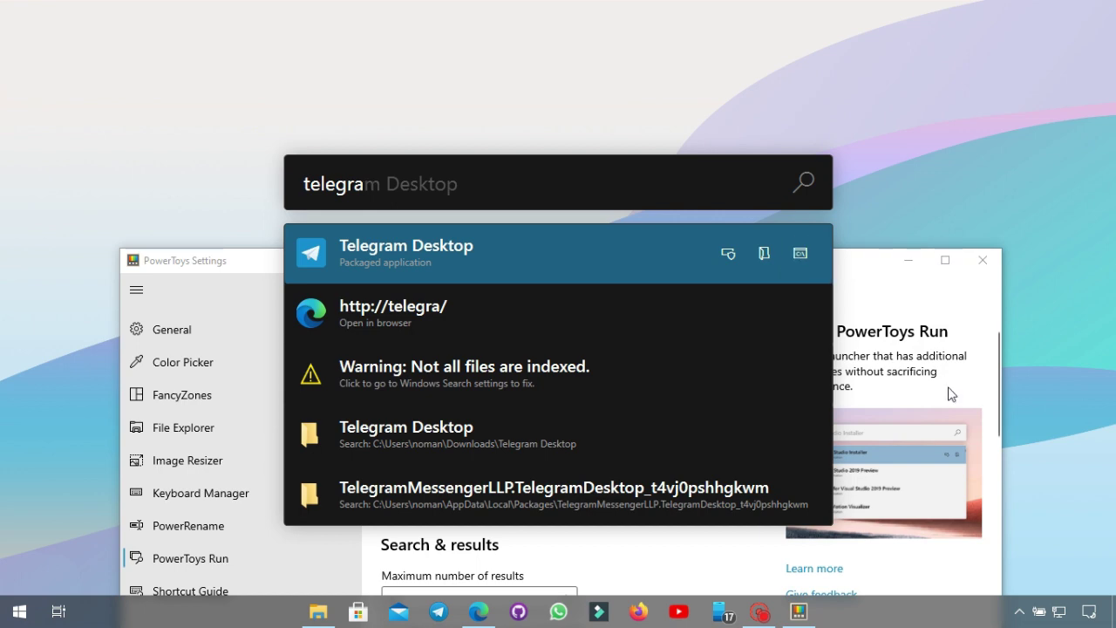
{"action": "left_click", "coordinate": [946, 260]}
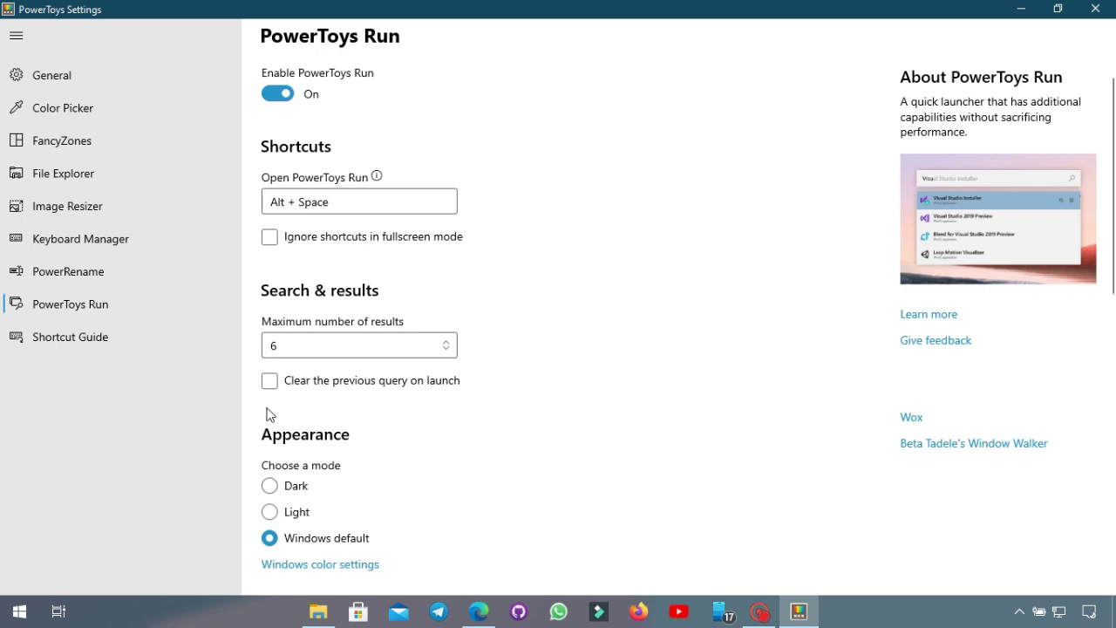
- Inspect the PowerToys Run activation shortcut, and the press duration in the Shortcut Guide settings
{"action": "left_click", "coordinate": [356, 201]}
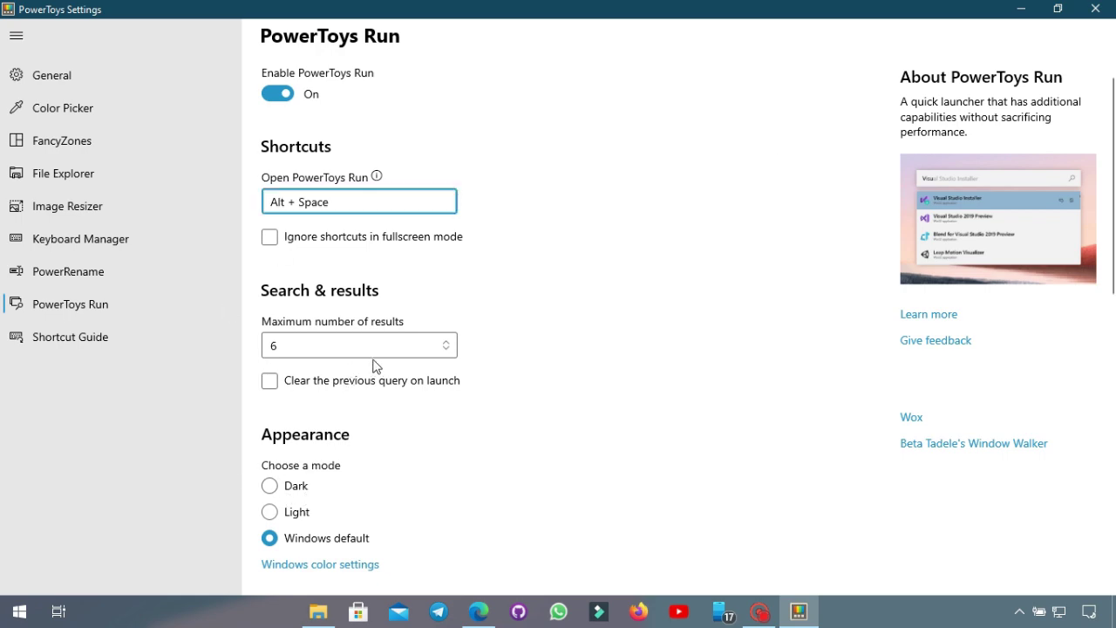
{"action": "left_click", "coordinate": [71, 335]}
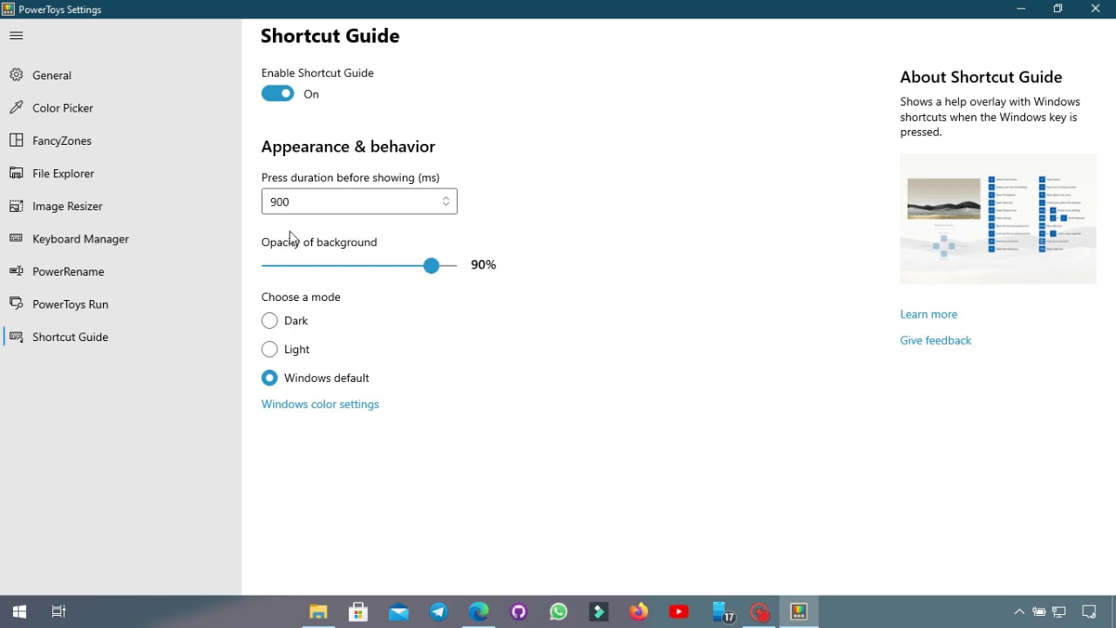
{"action": "left_click", "coordinate": [270, 202]}
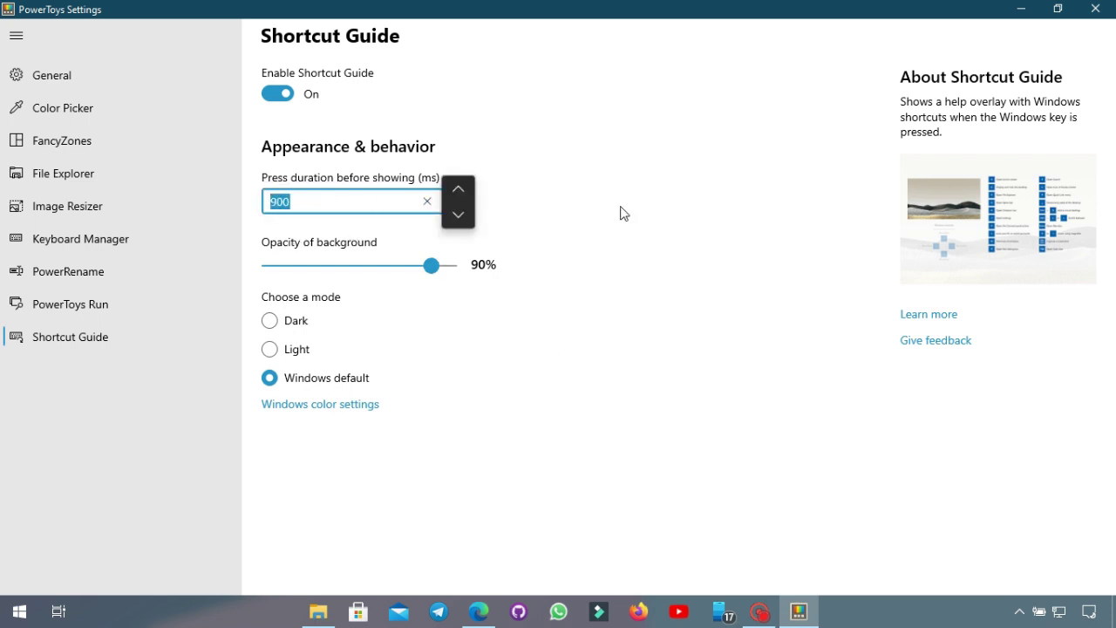
{"action": "left_click", "coordinate": [656, 200]}
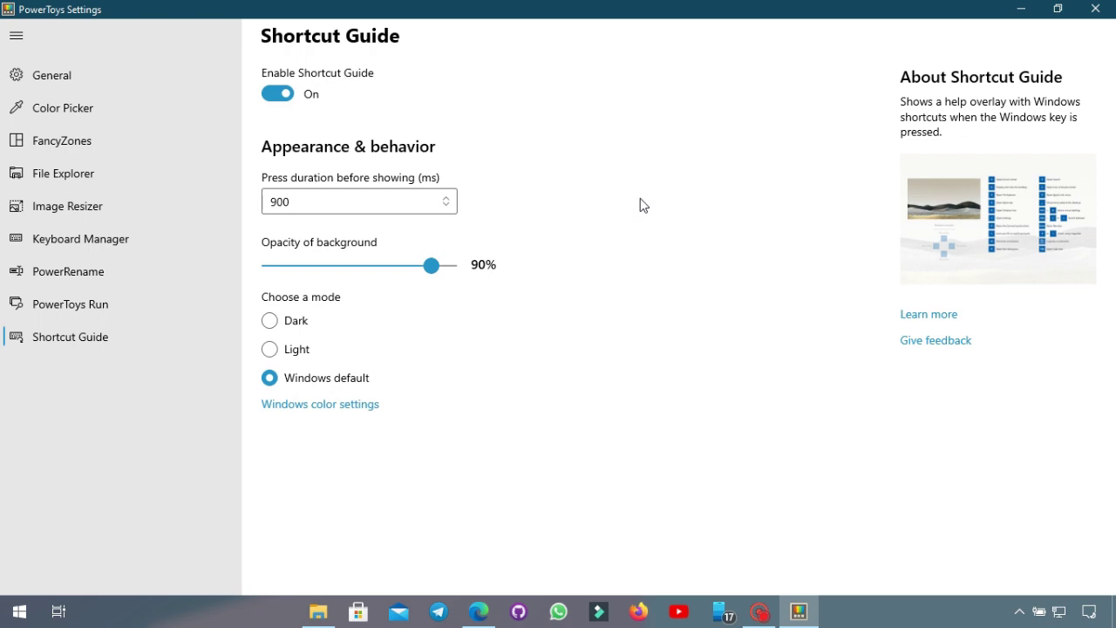
- Bring up the Shortcut Guide overlay, try a Windows shortcut from it, and return to PowerToys Settings
{"action": "key", "text": "super"}
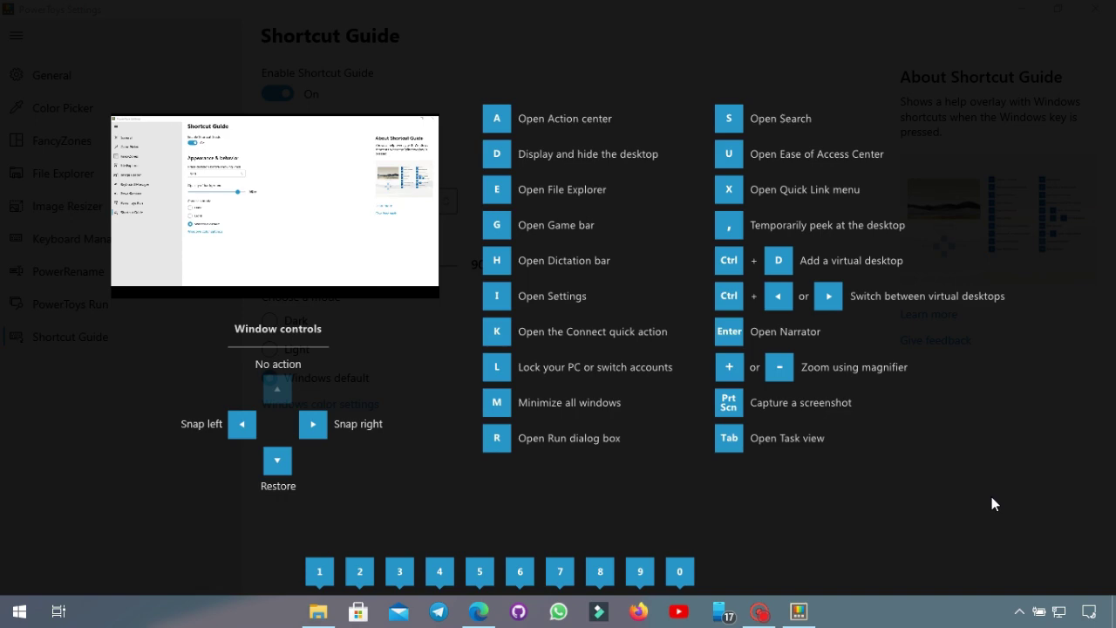
{"action": "key", "text": "super+i"}
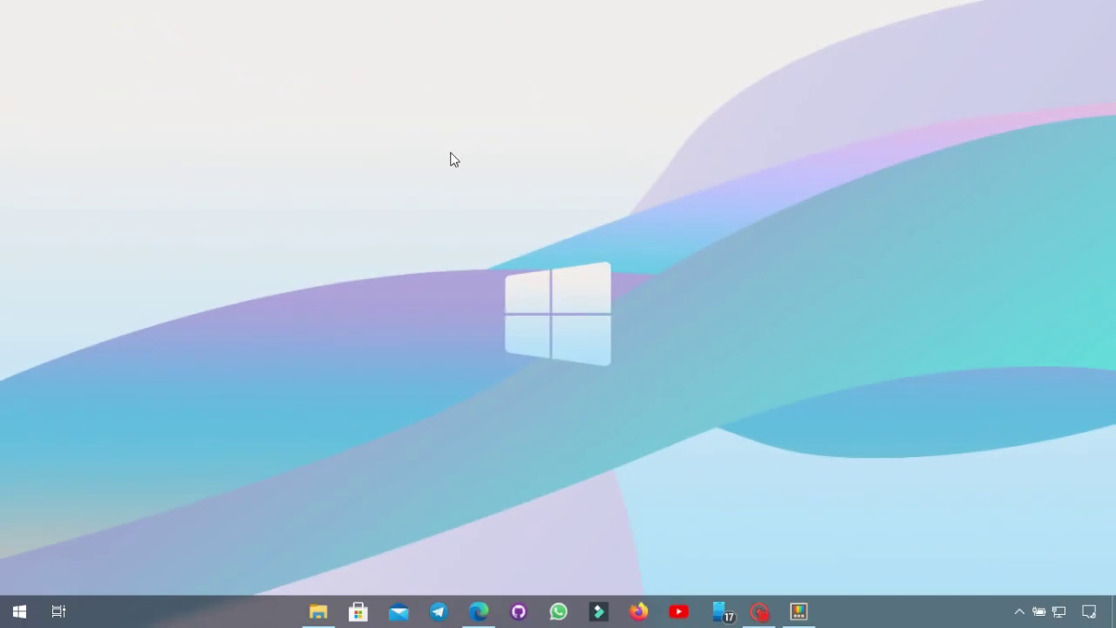
{"action": "key", "text": "alt+Tab"}
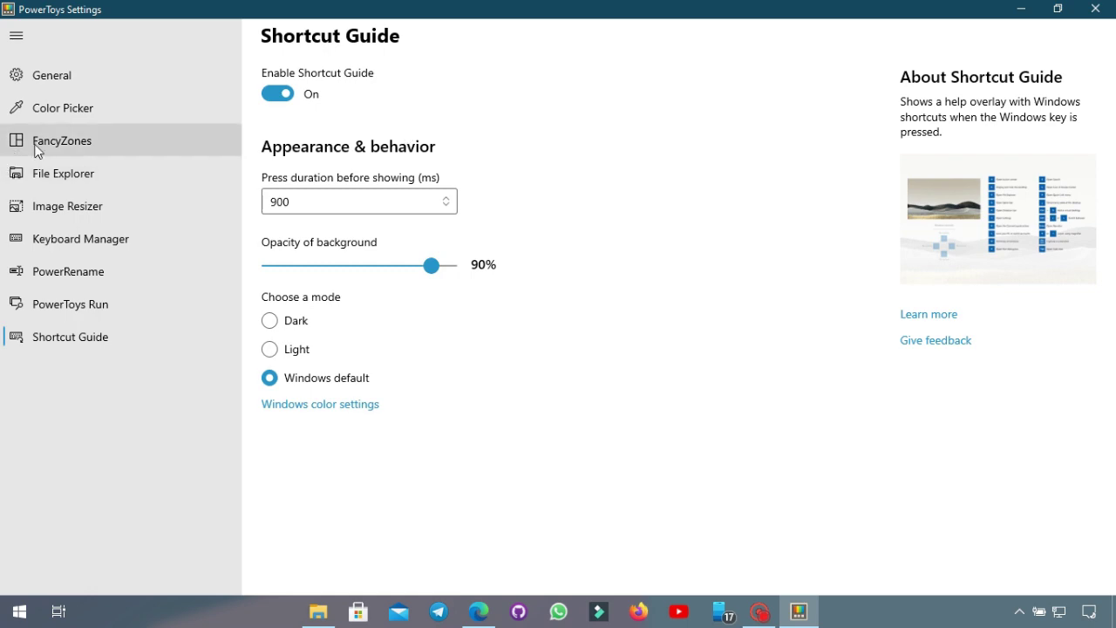
- Switch FancyZones off and on again, view the File Explorer preview settings, and minimize the settings window
{"action": "left_click", "coordinate": [39, 146]}
{"action": "left_click", "coordinate": [272, 94]}
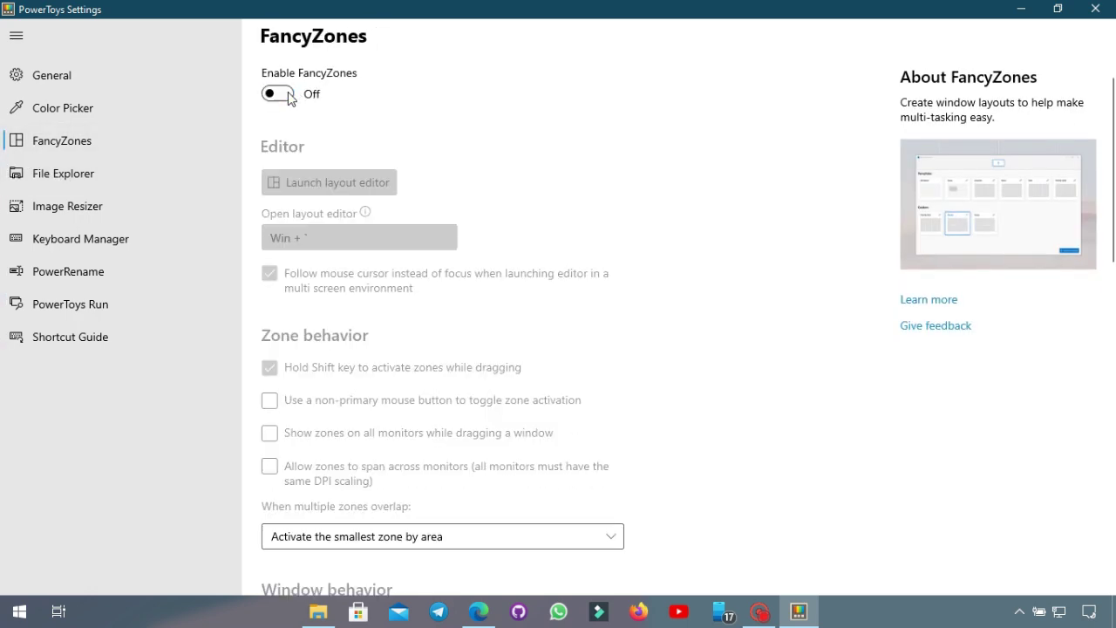
{"action": "left_click", "coordinate": [277, 94]}
{"action": "left_click", "coordinate": [65, 174]}
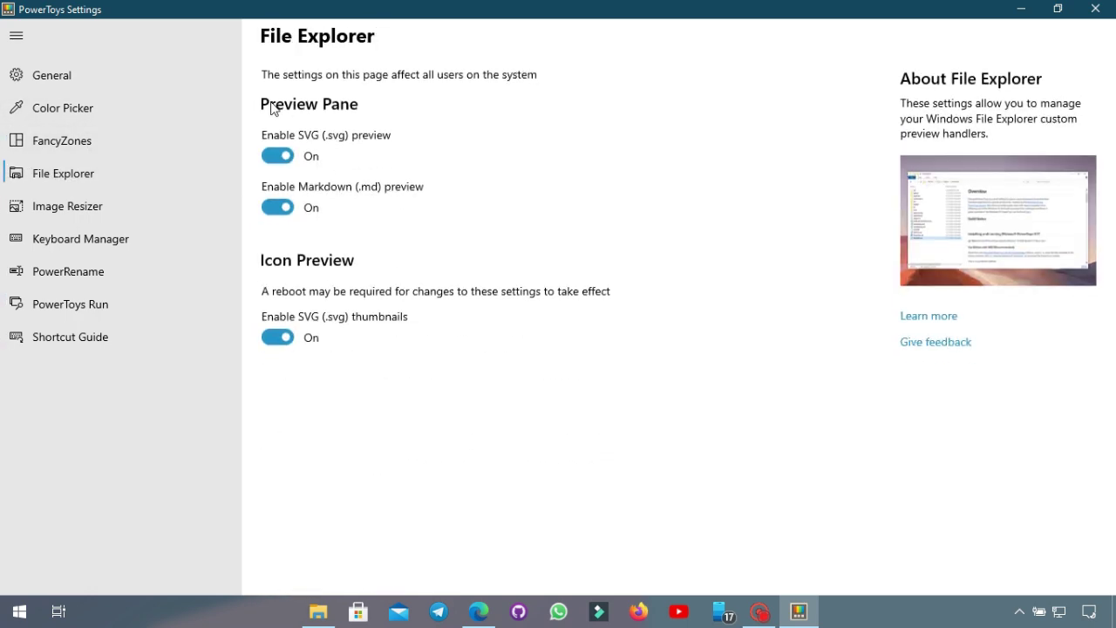
{"action": "left_click", "coordinate": [1020, 8]}
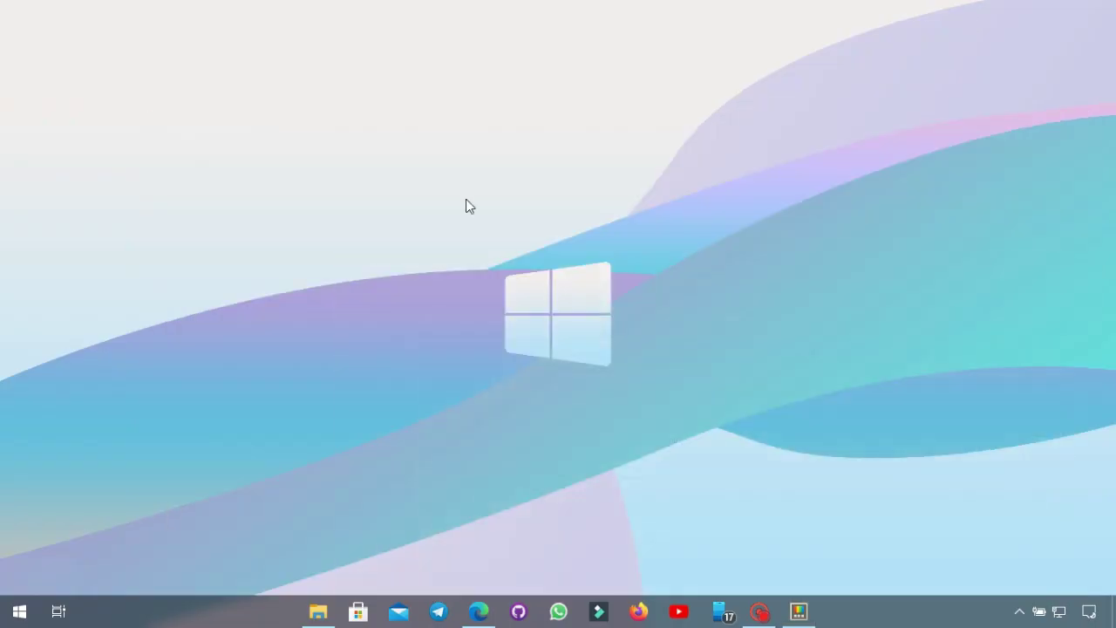